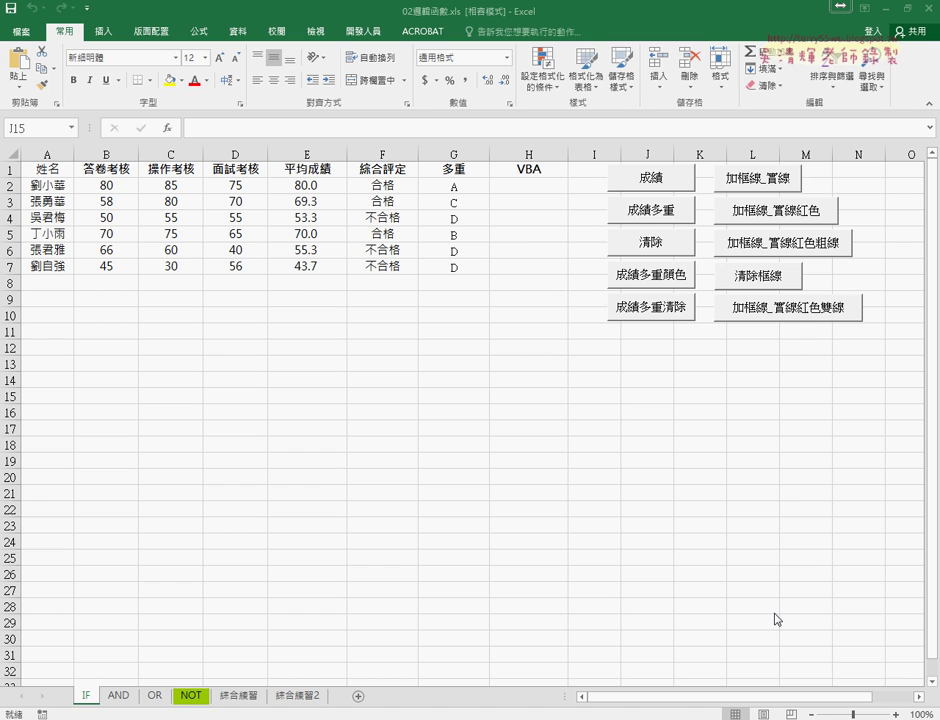
Fill column H with coloured grades via 成績多重顏色, check H2, then clear them with 成績多重清除
click(647, 396)
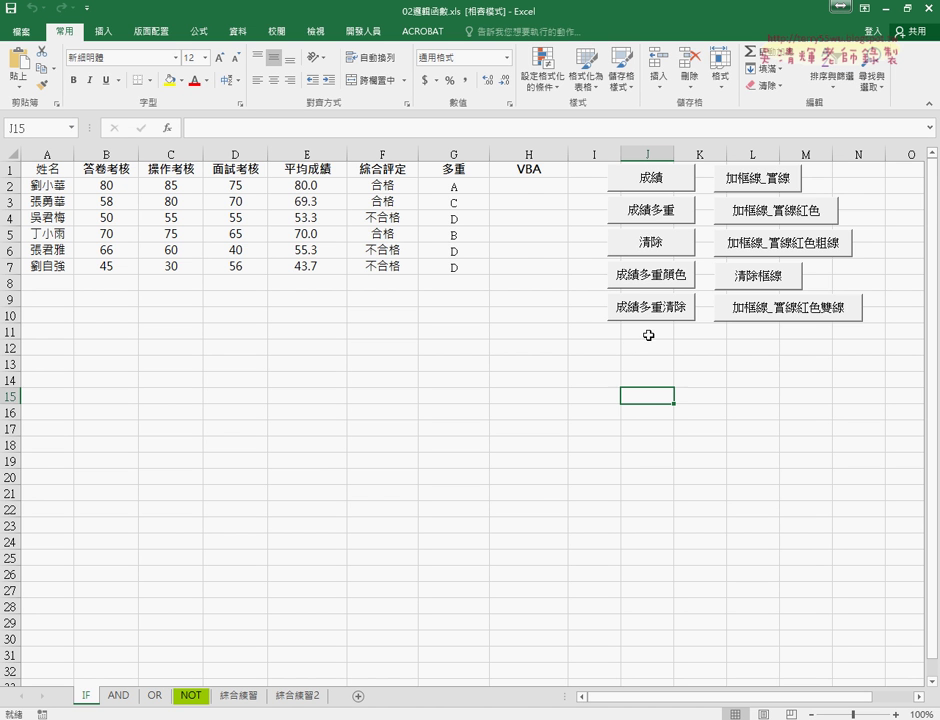
click(643, 285)
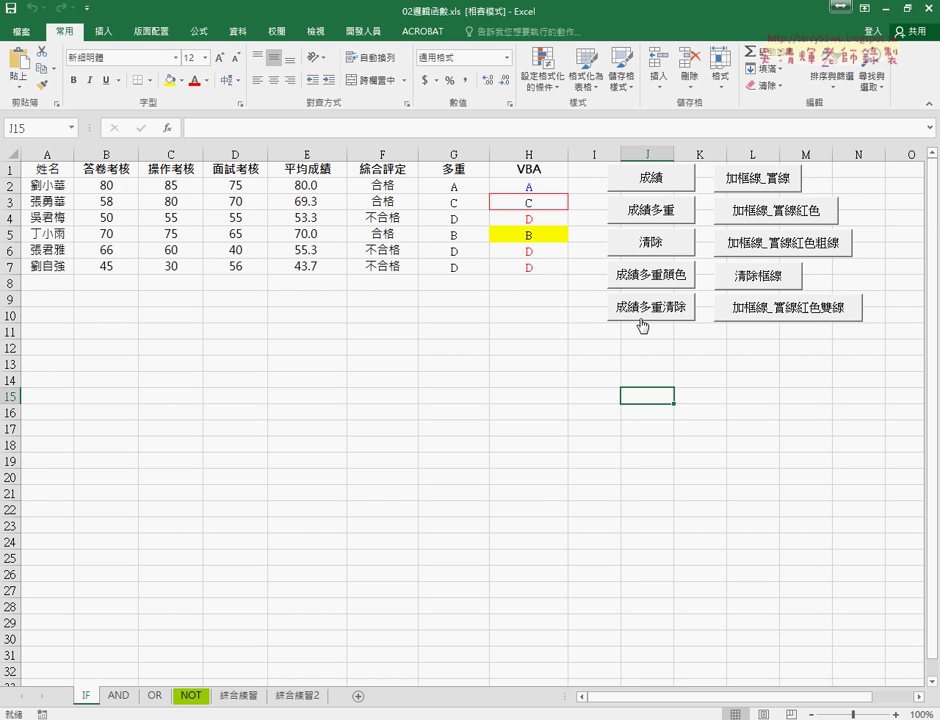
click(532, 186)
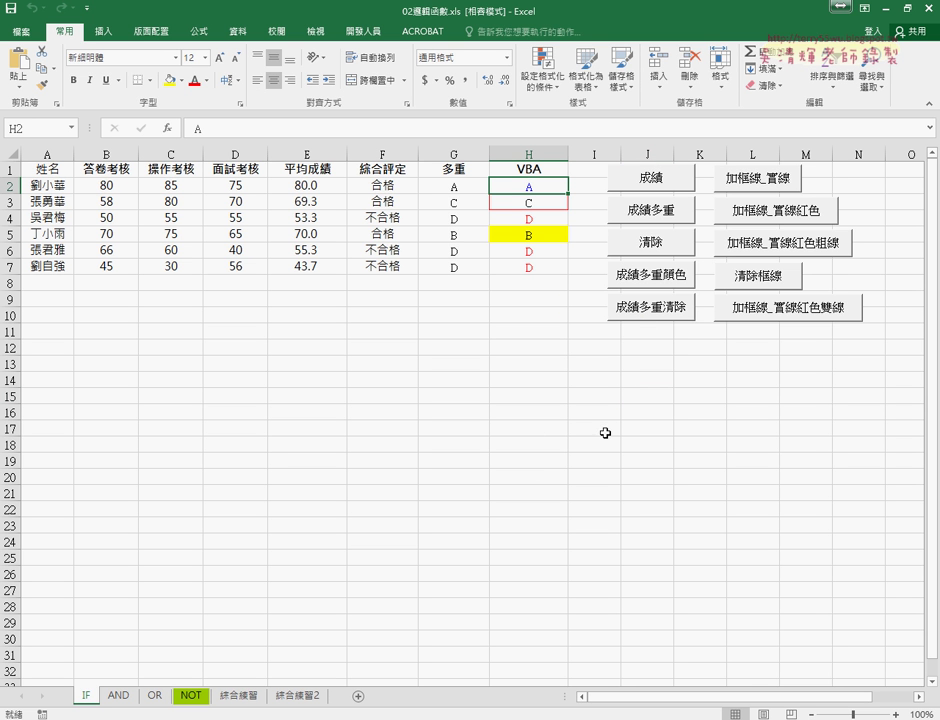
click(650, 244)
Clear H2:H7 from the Home ribbon, then rerun 成績多重顏色 to restore grades A, C, D, B, D, D
mouse_move(537, 185)
mouse_down()
mouse_move(536, 276)
mouse_move(536, 266)
mouse_up()
click(777, 88)
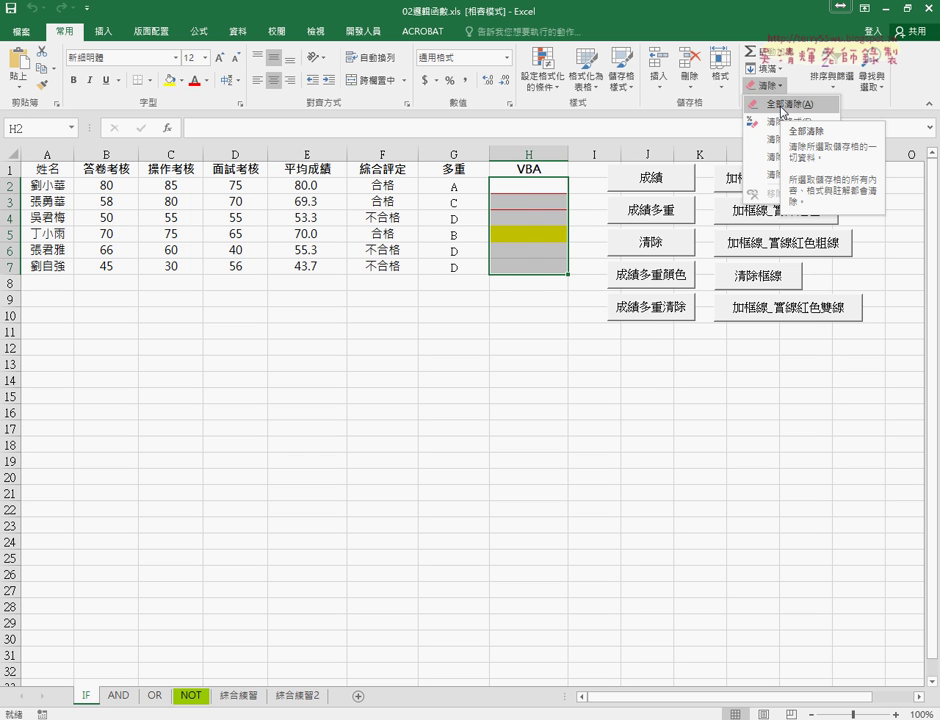
click(651, 284)
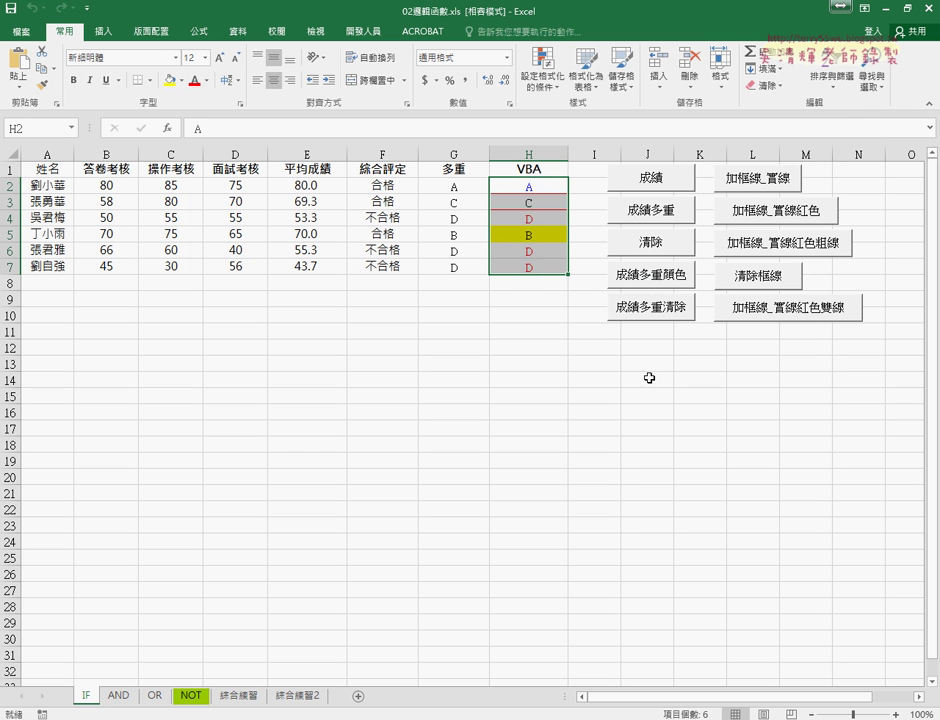
click(544, 188)
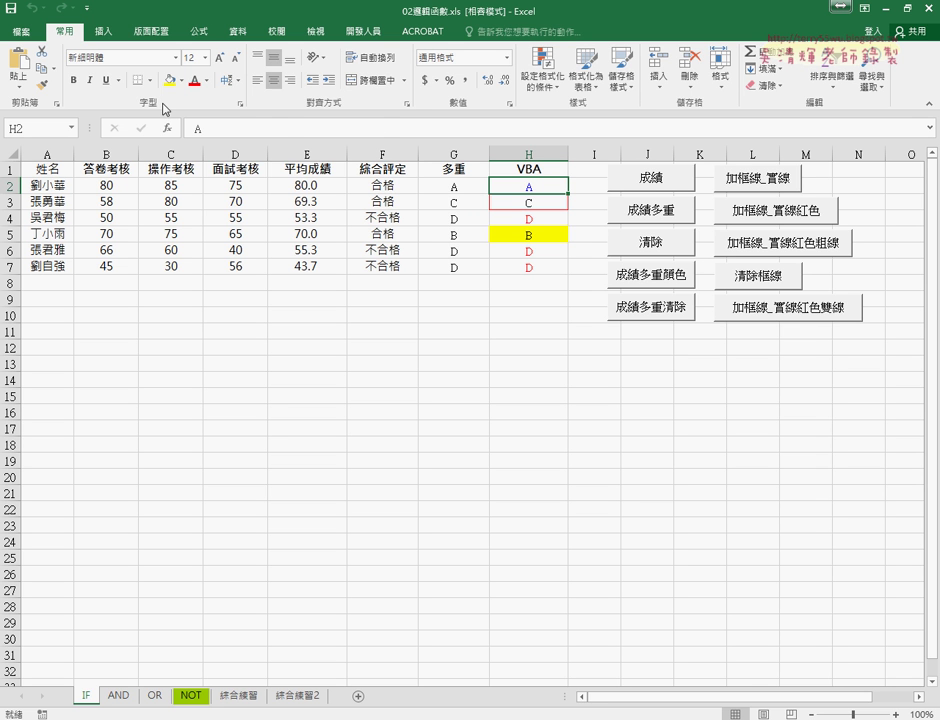
click(182, 80)
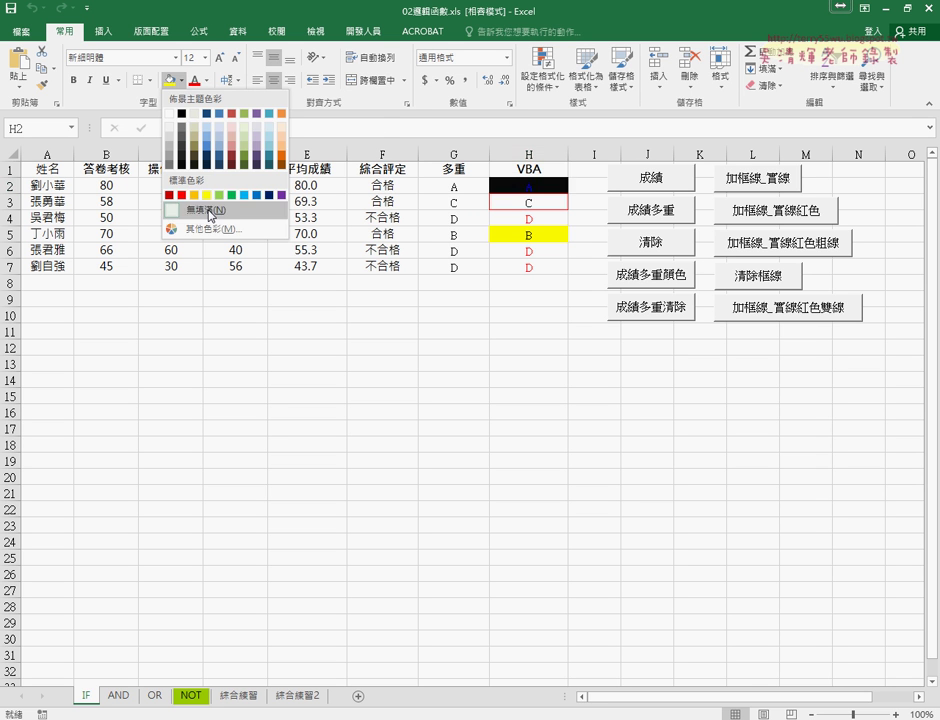
click(210, 229)
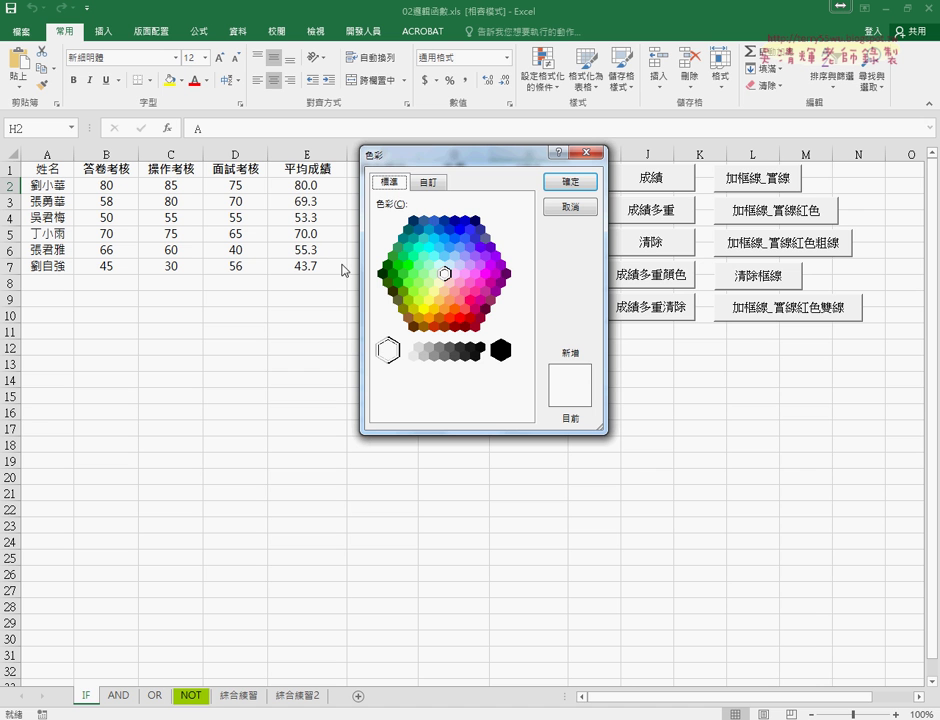
click(475, 220)
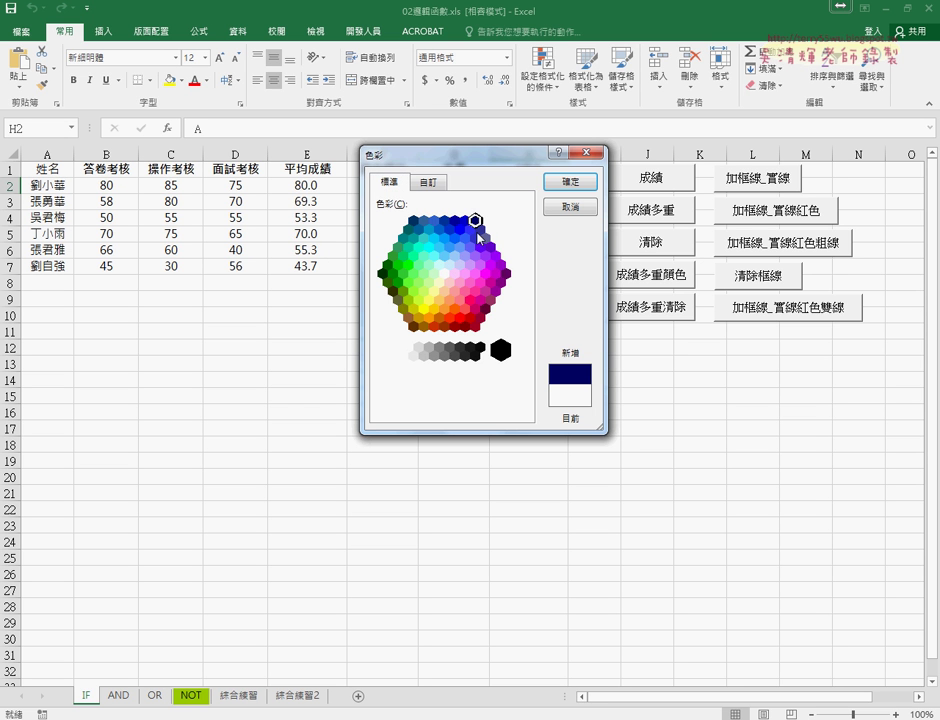
click(500, 350)
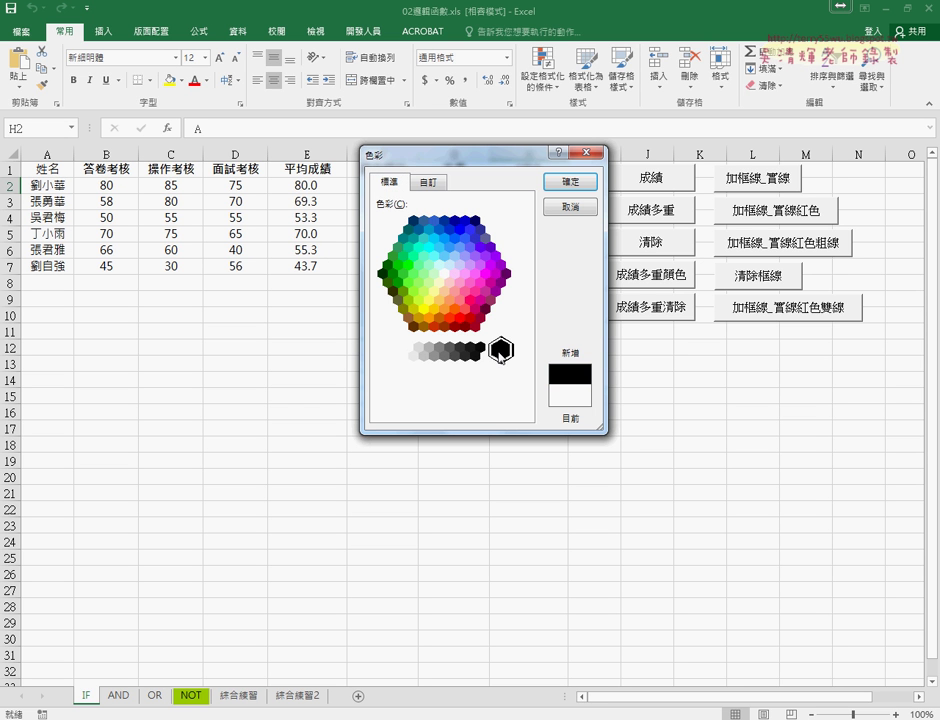
click(430, 182)
click(445, 369)
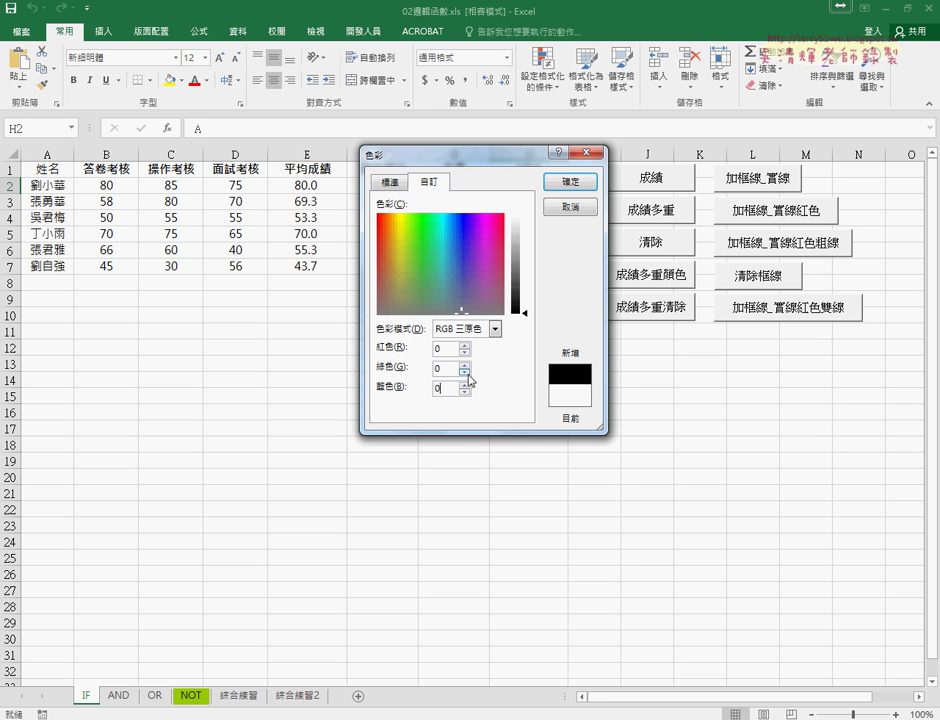
mouse_move(523, 313)
mouse_down()
mouse_move(526, 247)
mouse_move(512, 226)
mouse_up()
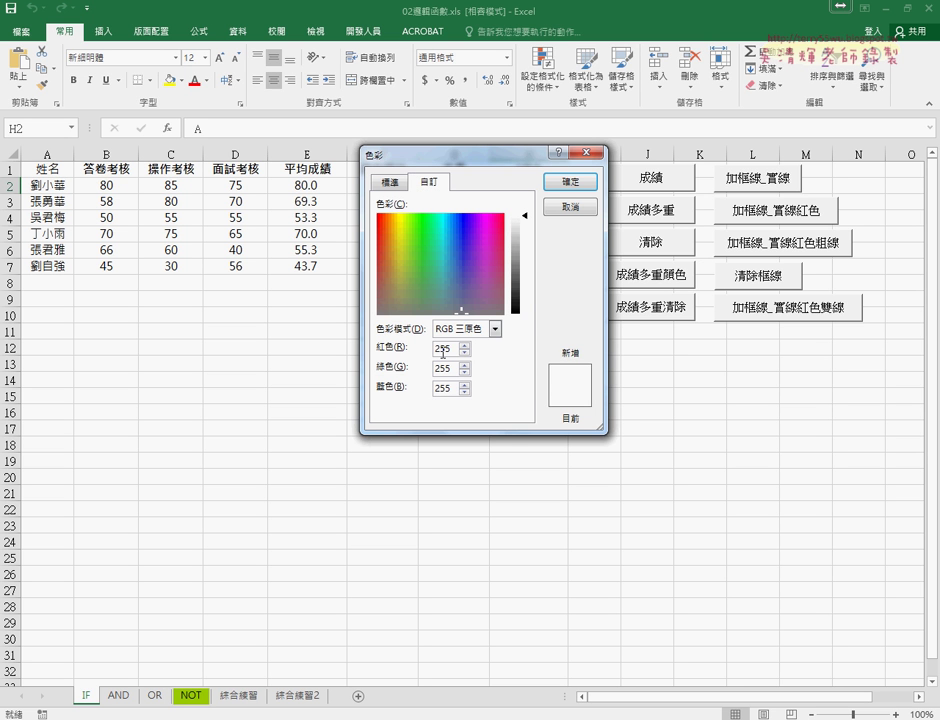
click(570, 207)
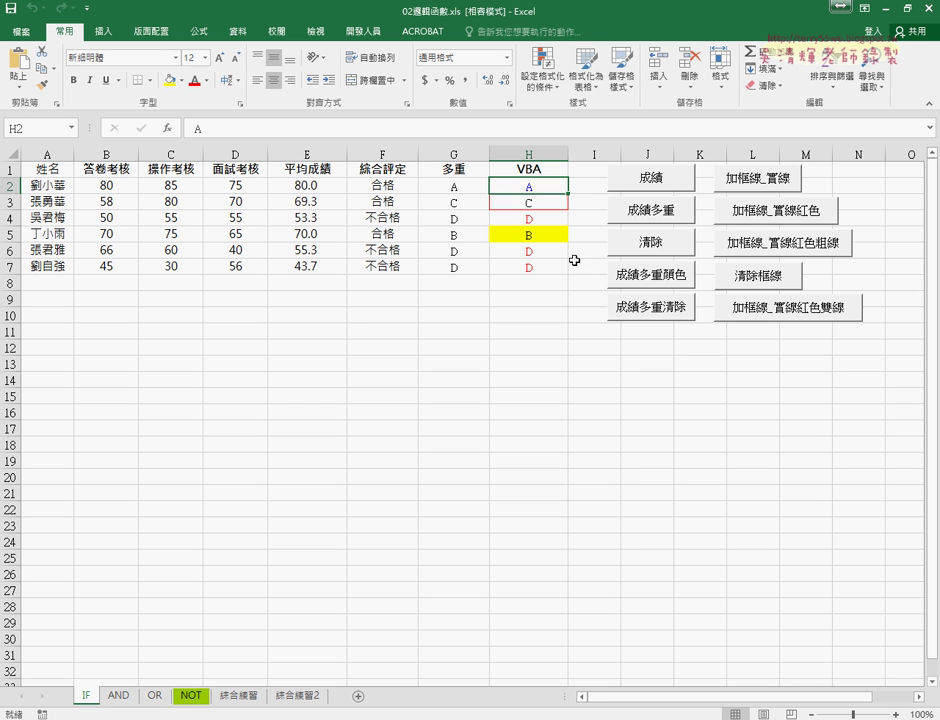
click(551, 235)
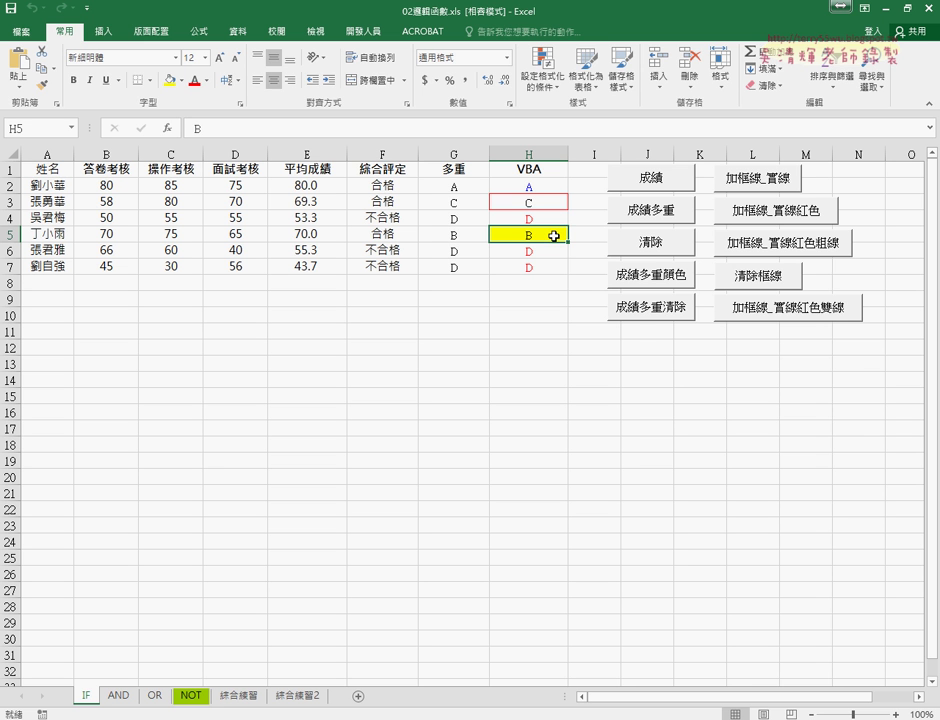
Open the macro code from the 成績多重顏色 button's Assign Macro > Edit
right_click(650, 272)
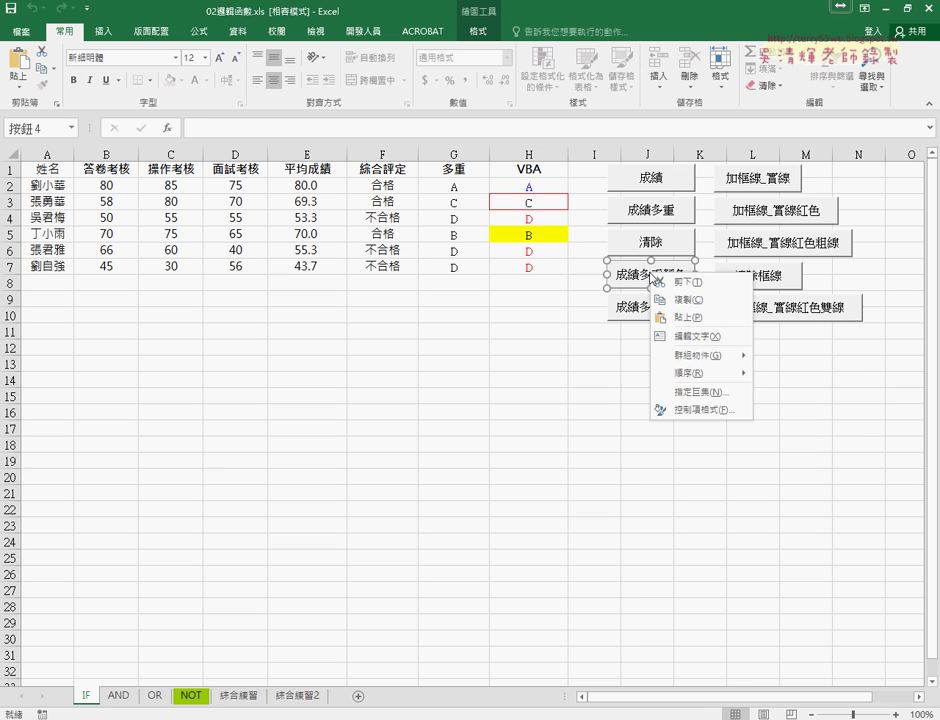
click(691, 398)
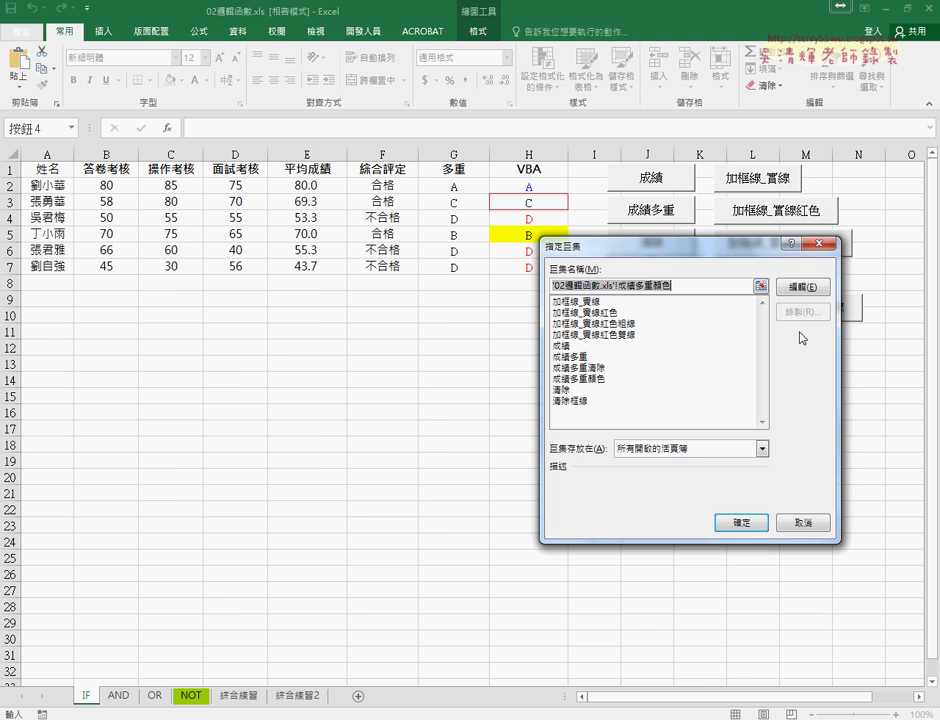
click(793, 287)
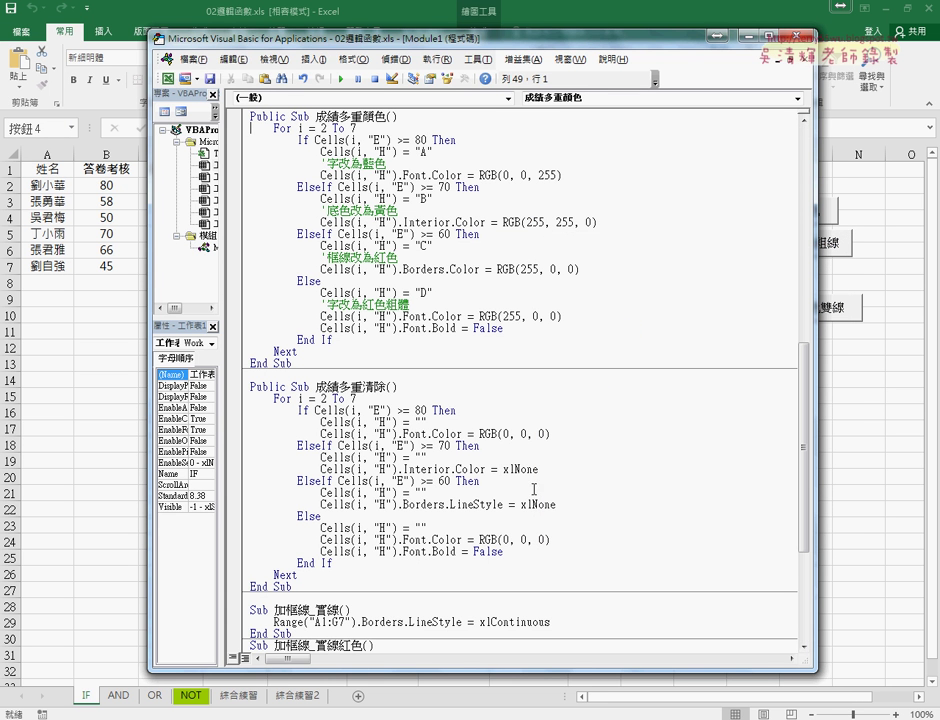
In 成績多重清除, replace xlNone with a copied RGB expression and change its components to 255
mouse_move(479, 434)
mouse_down()
mouse_move(551, 434)
mouse_move(504, 470)
mouse_up()
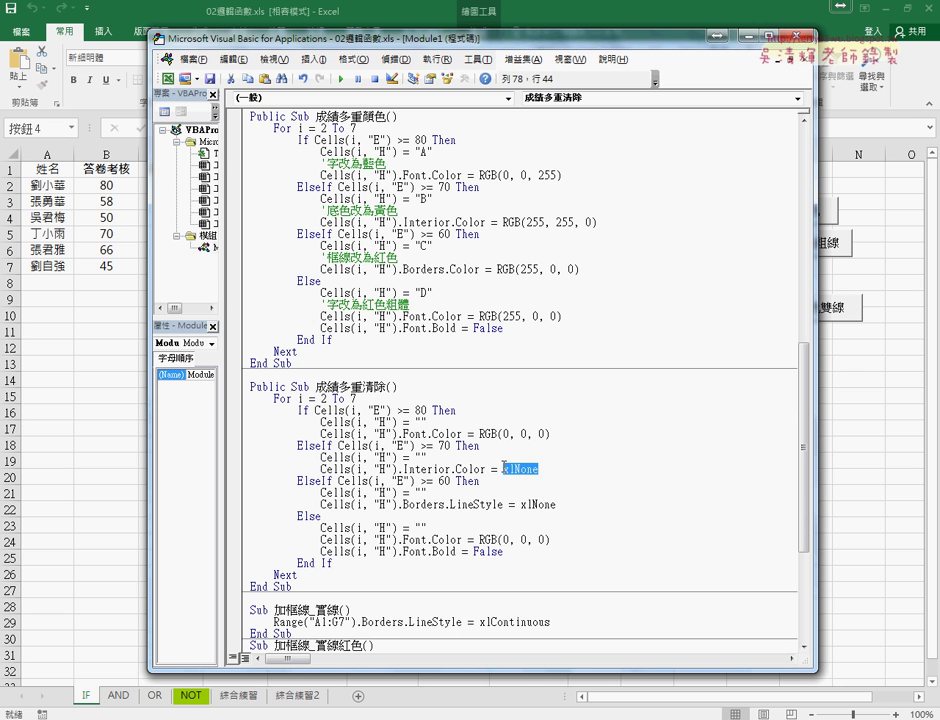
text(RGB(0, 0, 0))
double_click(530, 469)
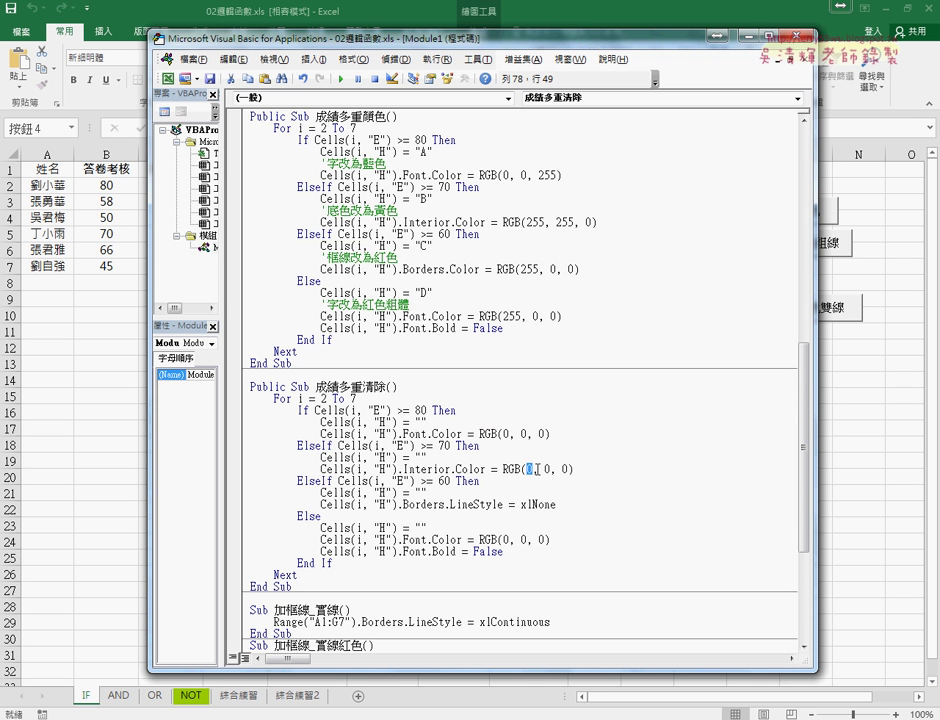
text(255)
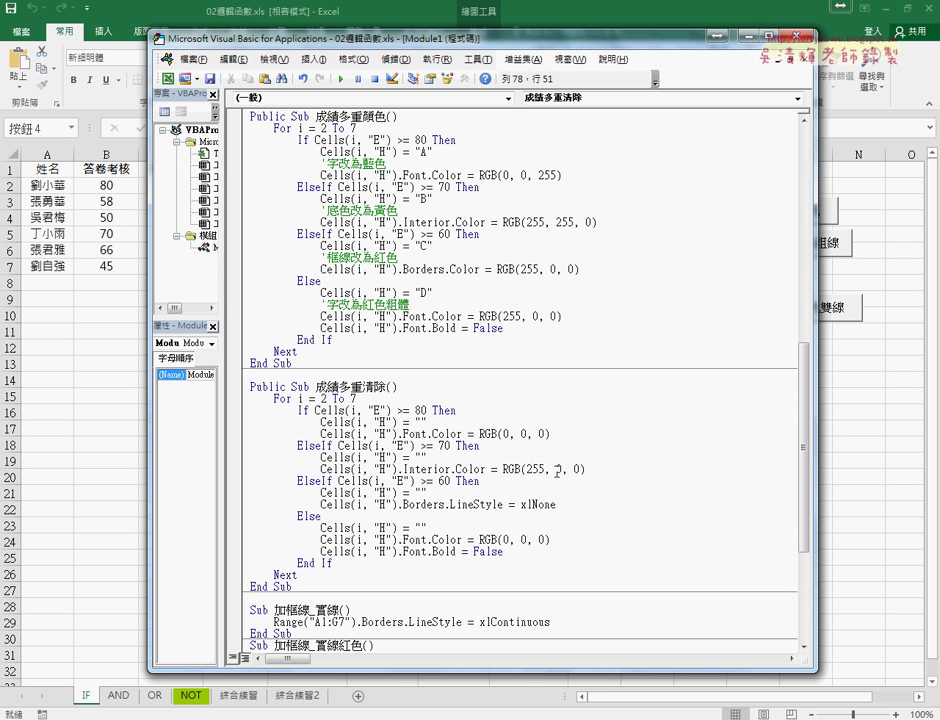
double_click(560, 469)
text(255)
double_click(590, 469)
Finish RGB(255, 255, 255), return to the sheet, and run 成績多重清除 to blank H2:H7
text(255)
key(alt+F11)
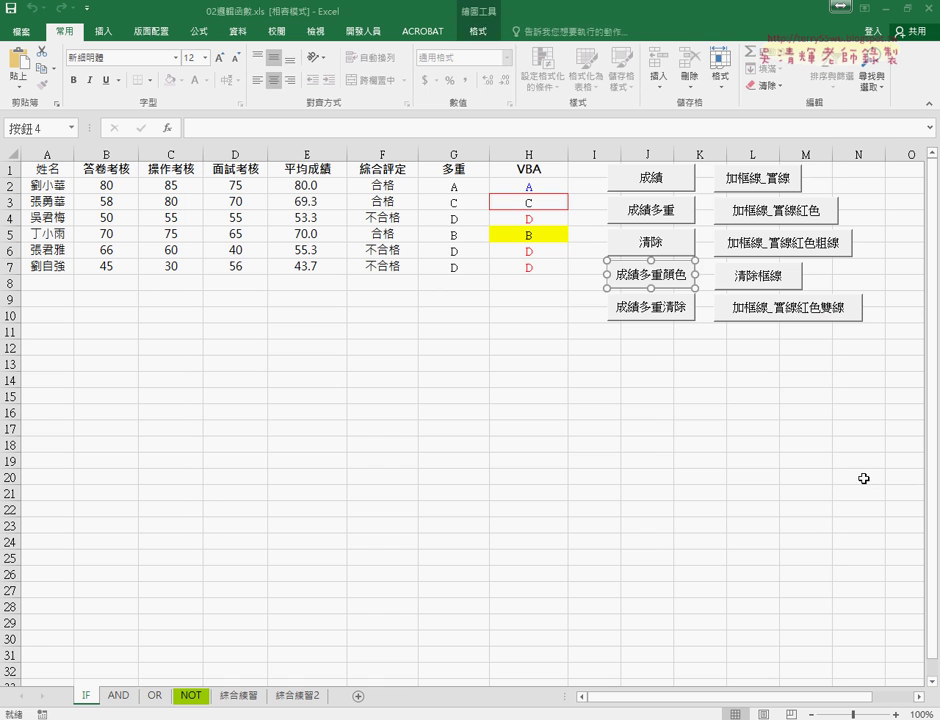
click(863, 479)
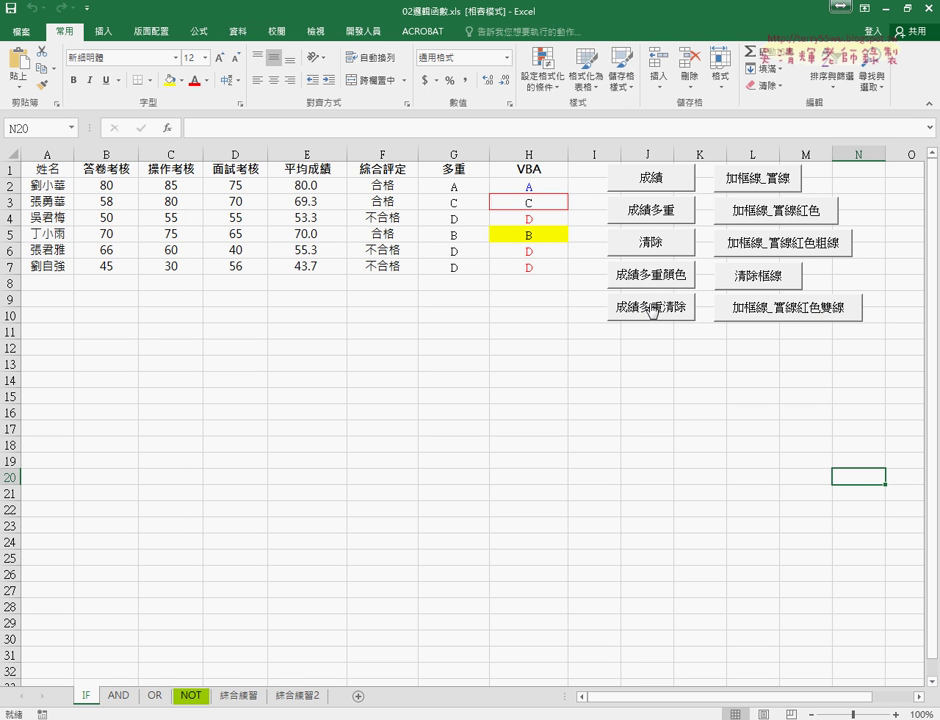
click(652, 314)
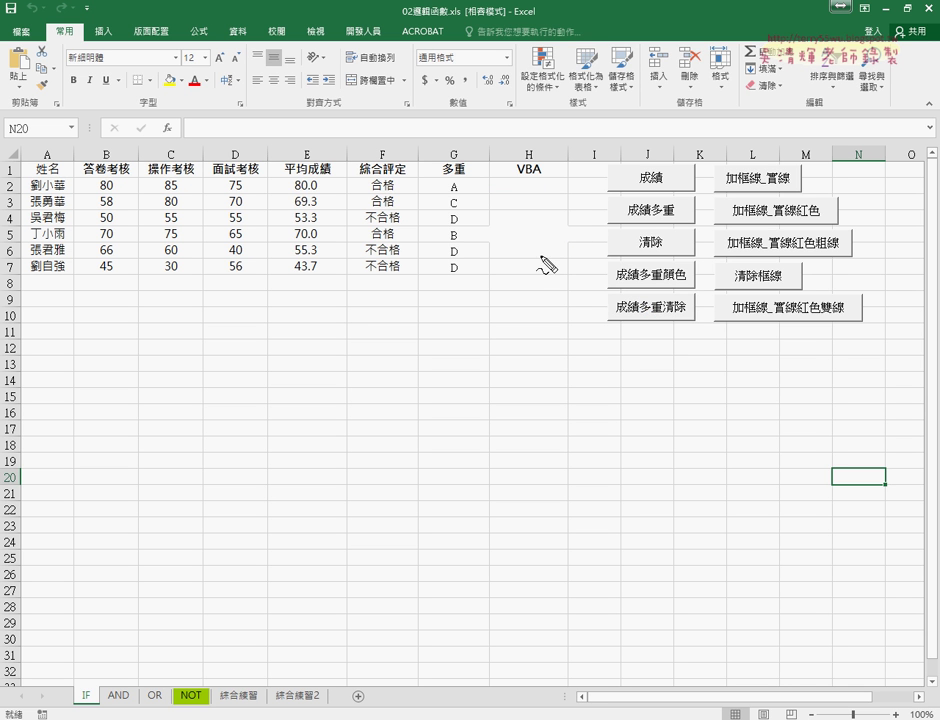
drag(546, 266, 549, 264)
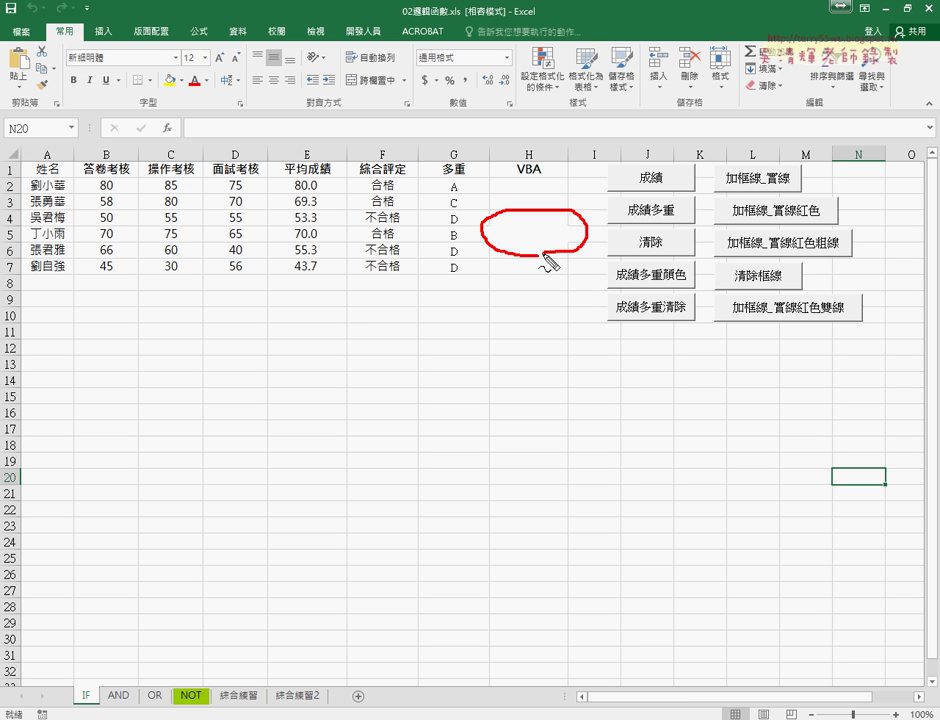
key(Escape)
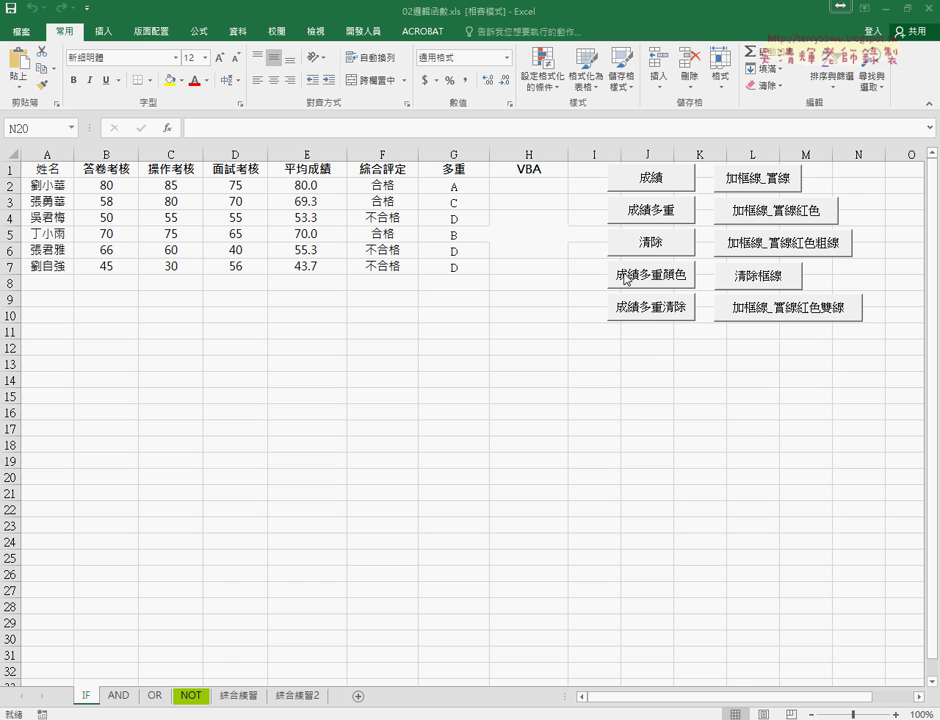
Open the 成績多重清除 button's assigned macro code for editing
right_click(658, 318)
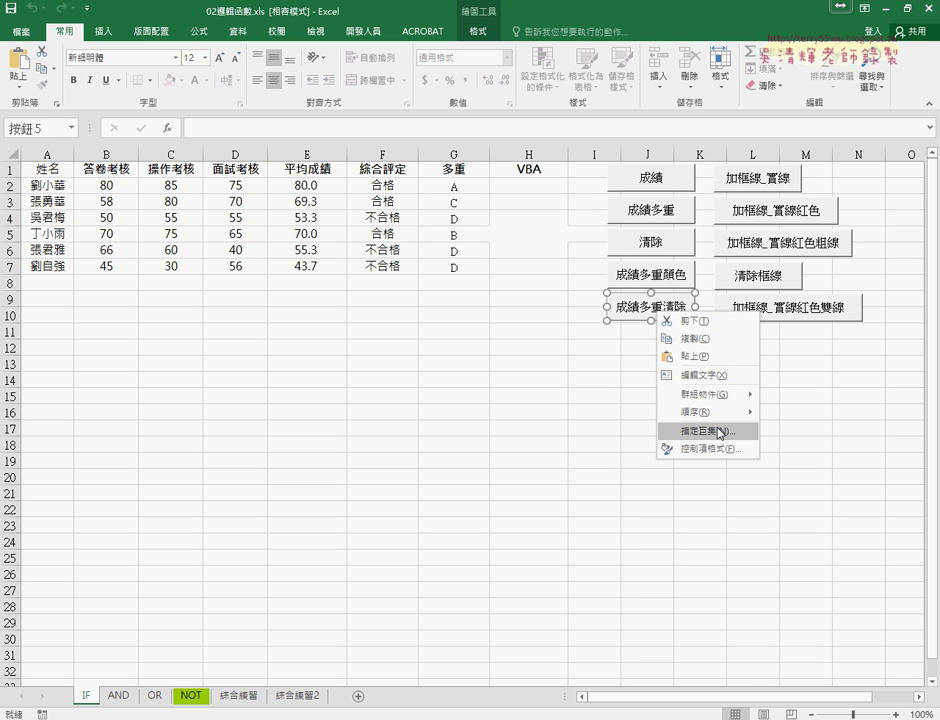
click(719, 432)
click(817, 312)
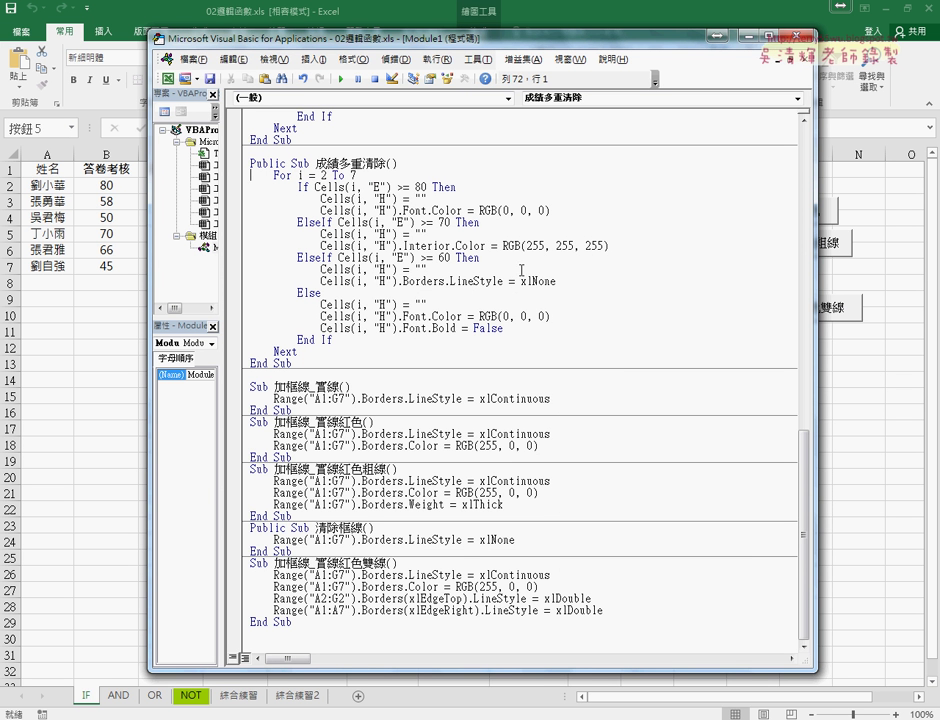
Replace the RGB(255, 255, 255) value on the Interior.Color line with xlNone
drag(503, 245, 623, 250)
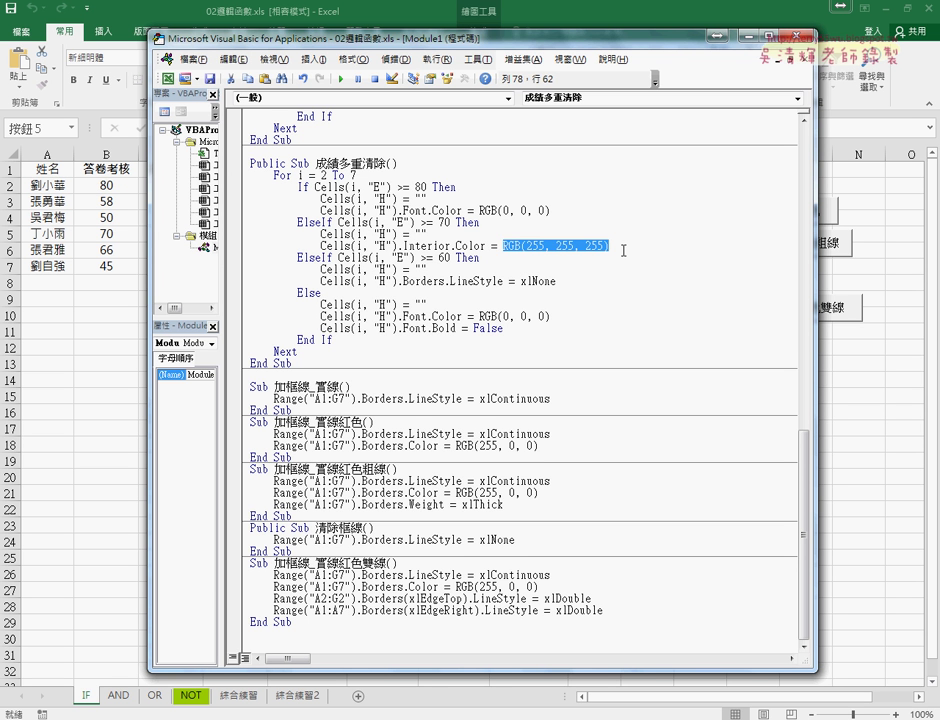
key(Delete)
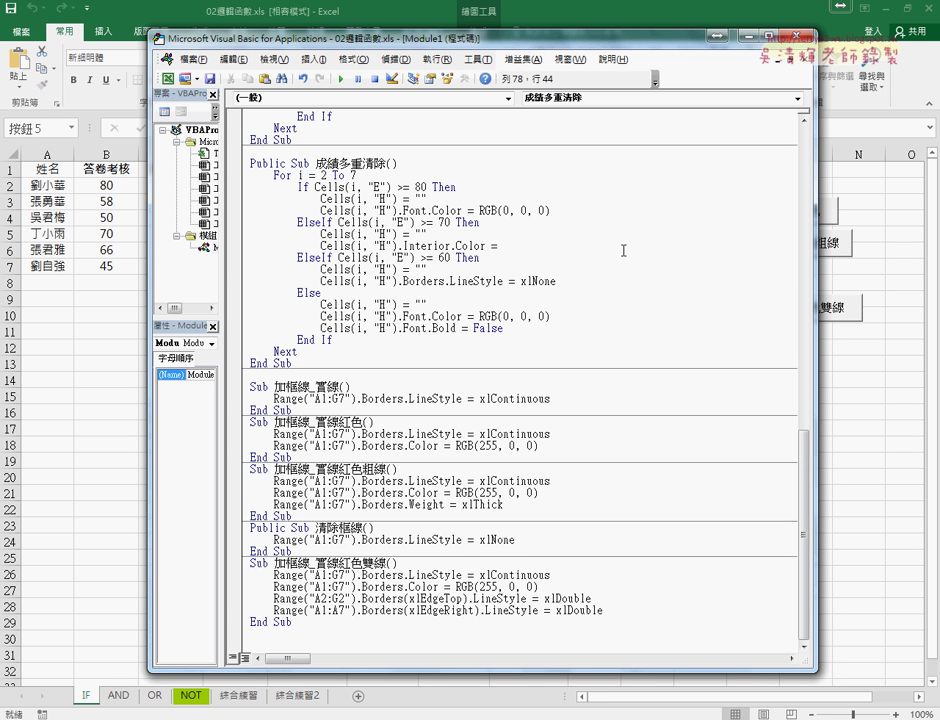
text(xl)
text(non)
text(e)
double_click(505, 243)
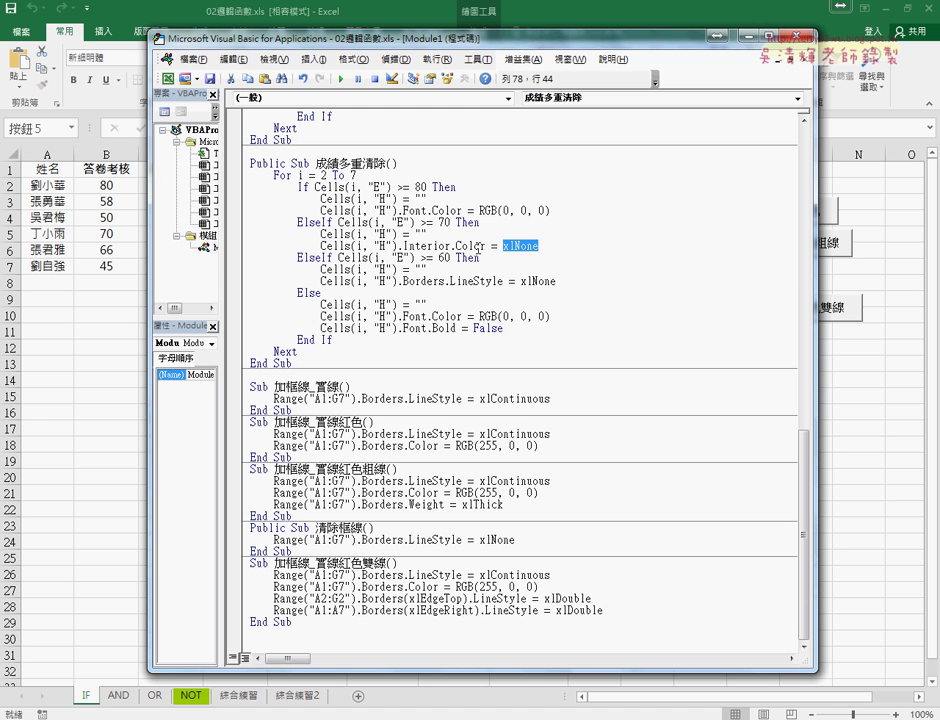
double_click(466, 246)
double_click(505, 245)
Rerun 成績多重清除 then 成績多重顏色 so H2:H7 shows A, C, D, B, D, D, then inspect H3
click(857, 396)
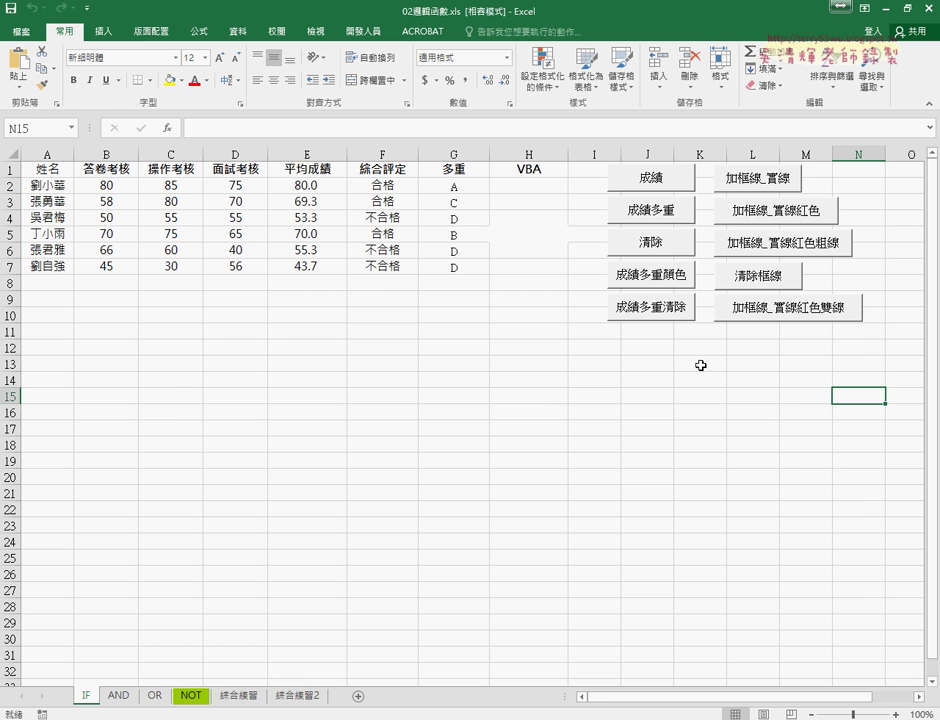
click(648, 310)
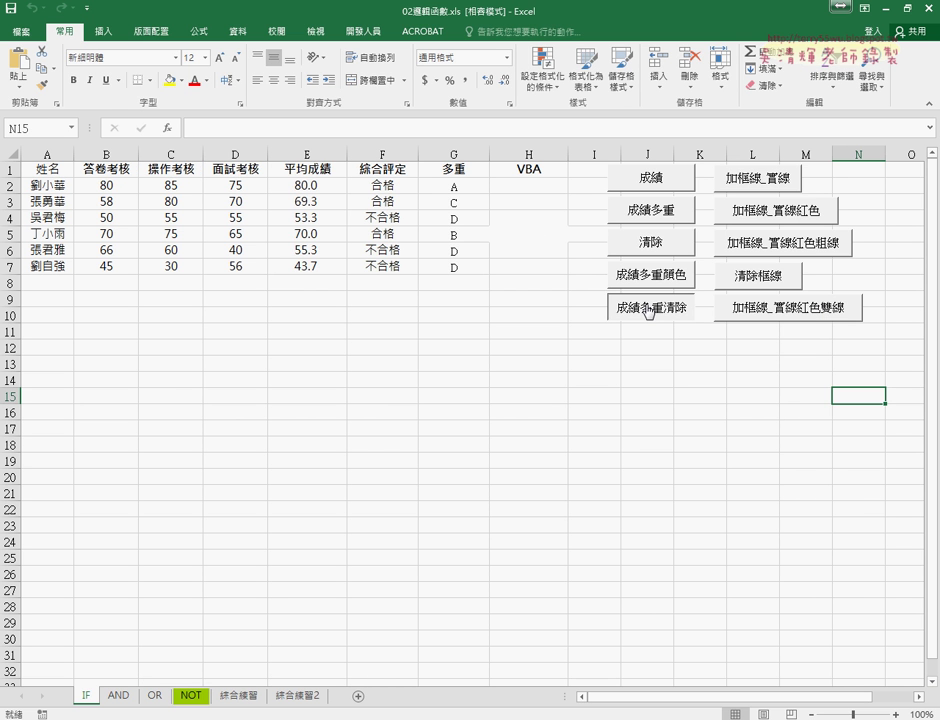
click(538, 236)
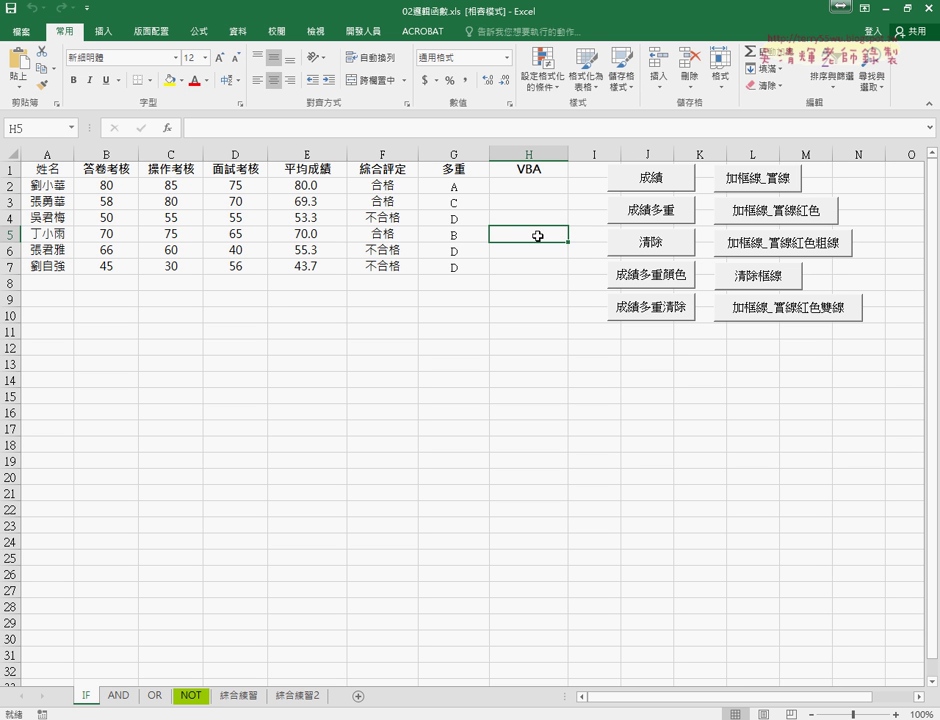
click(652, 275)
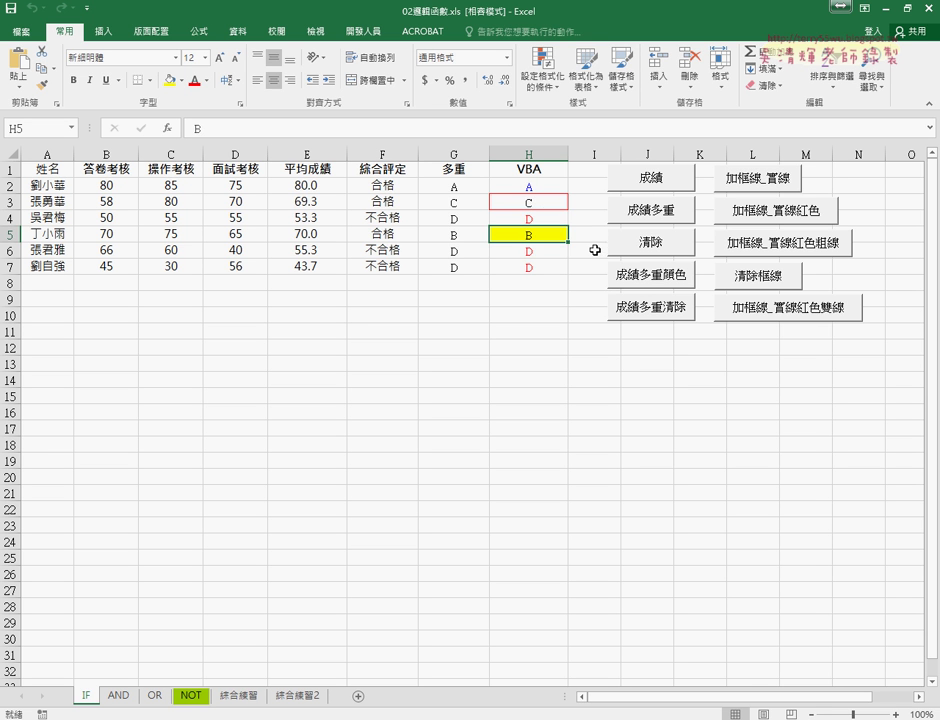
click(547, 203)
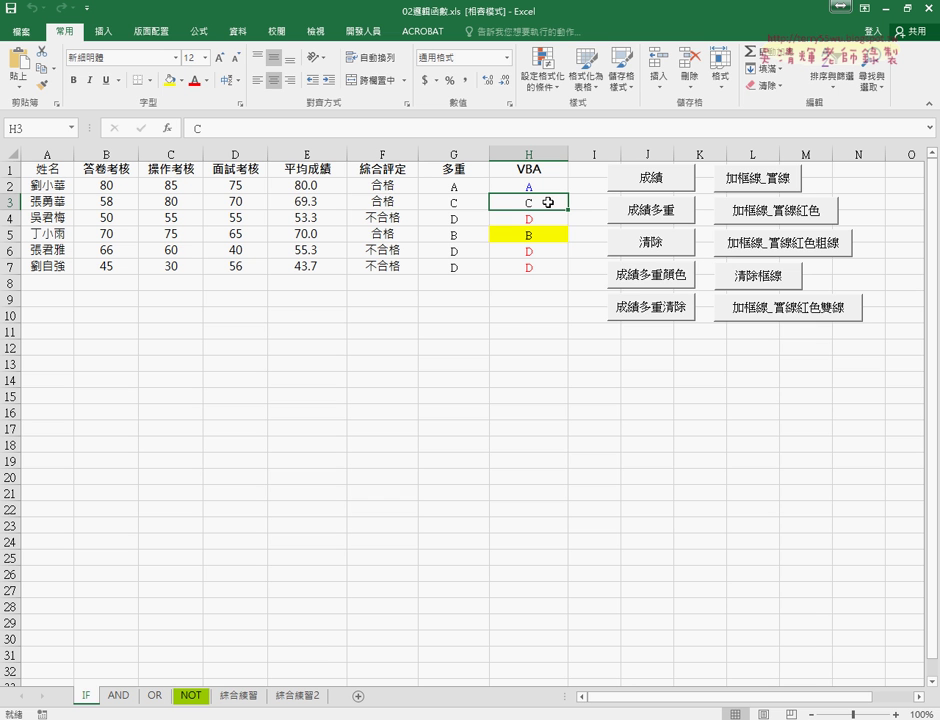
Open the 成績多重清除 macro code through the button's 指定巨集 > 編輯
right_click(660, 311)
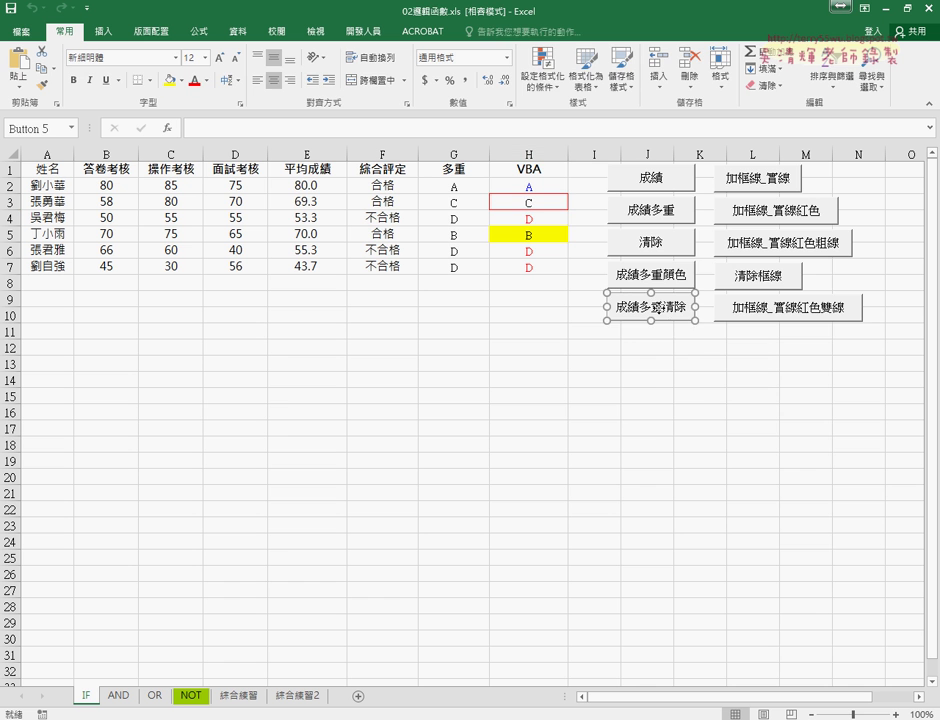
click(694, 428)
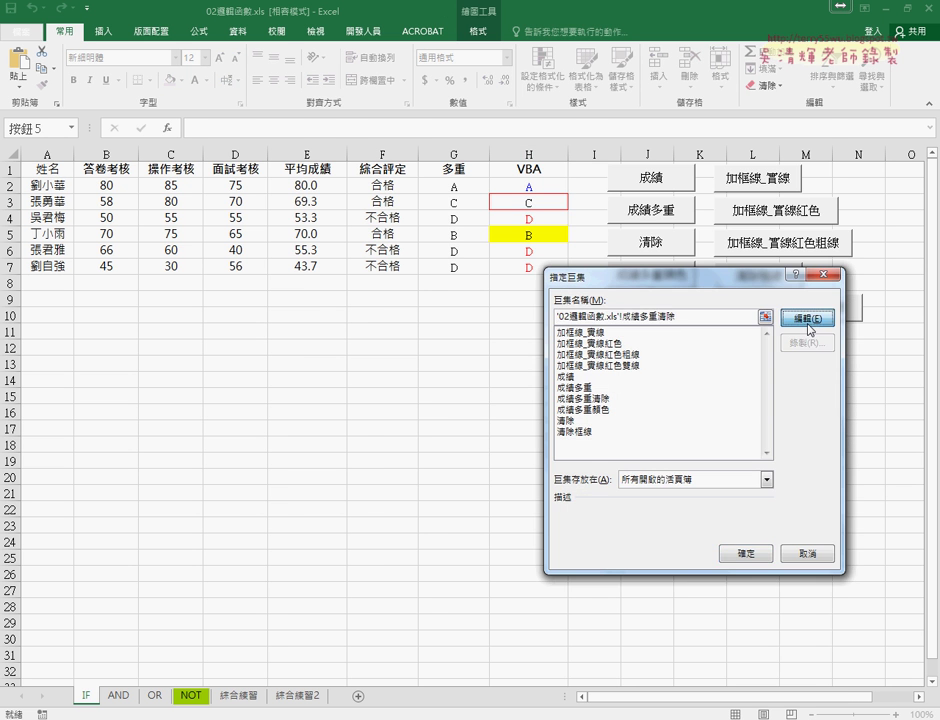
click(805, 317)
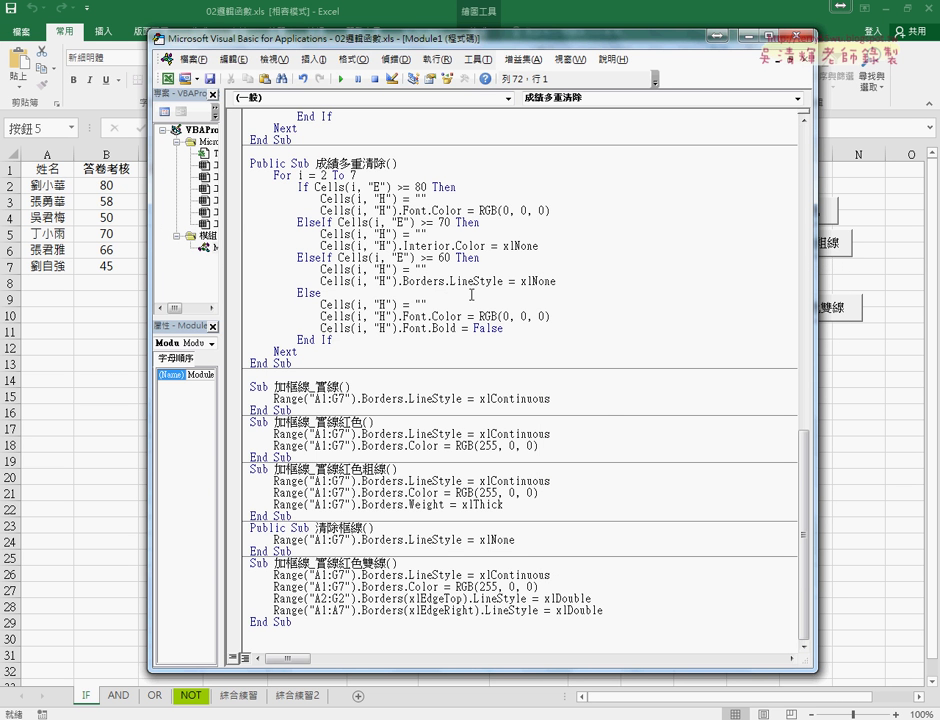
Cut (i, "H") from the border line and retype its ending as .LineStyle = xlNone
drag(448, 281, 568, 285)
drag(398, 281, 353, 281)
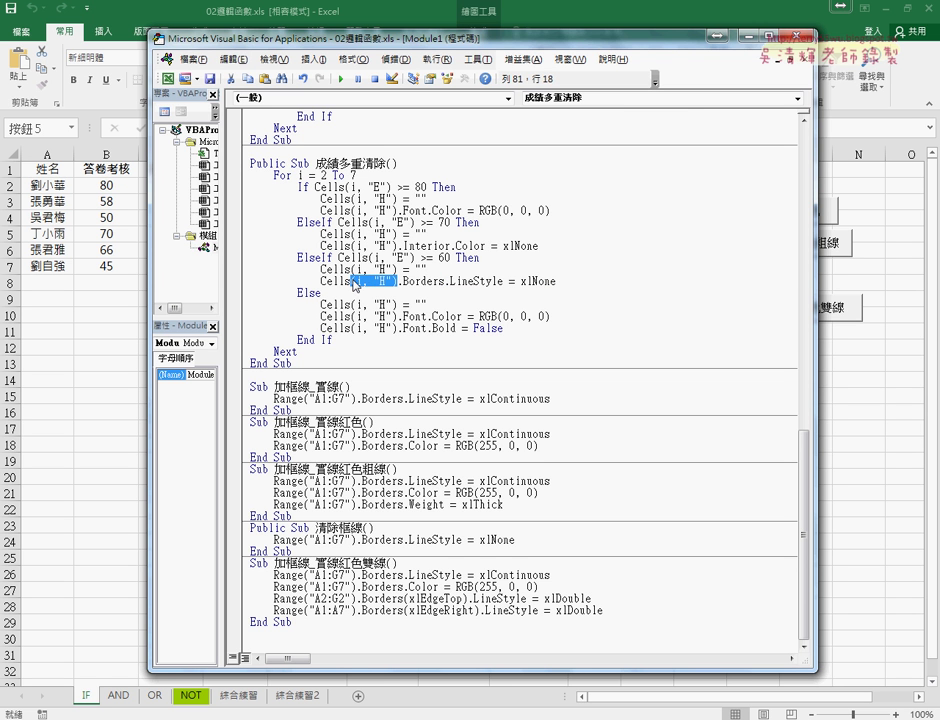
key(Delete)
key(End)
key(shift+Left)
key(shift+Left)
key(shift+Left)
key(shift+Left)
key(shift+Left)
key(shift+Left)
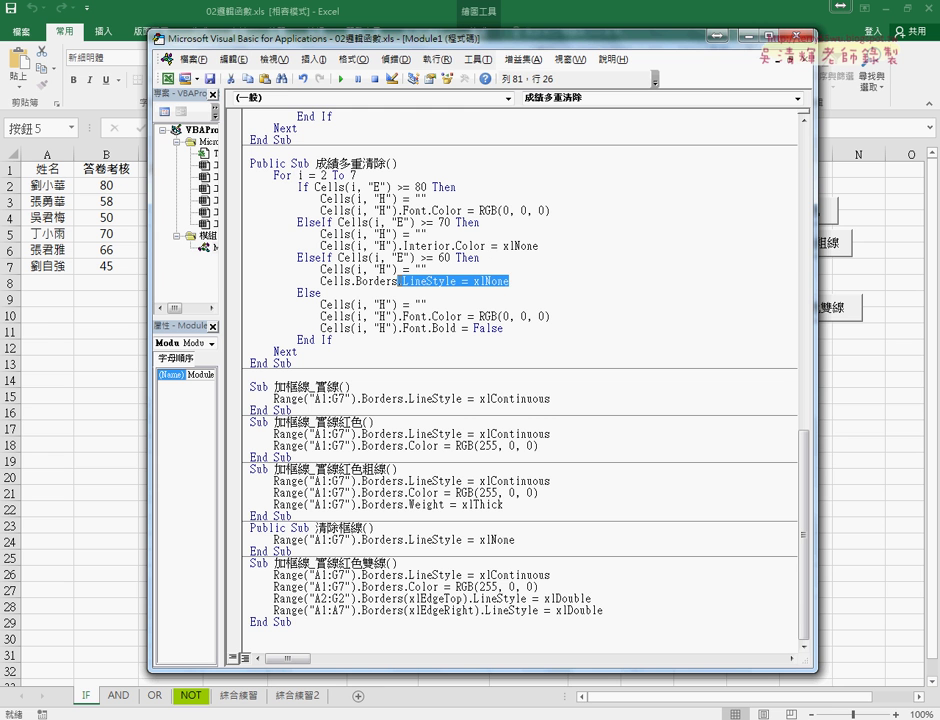
text(.Borders.)
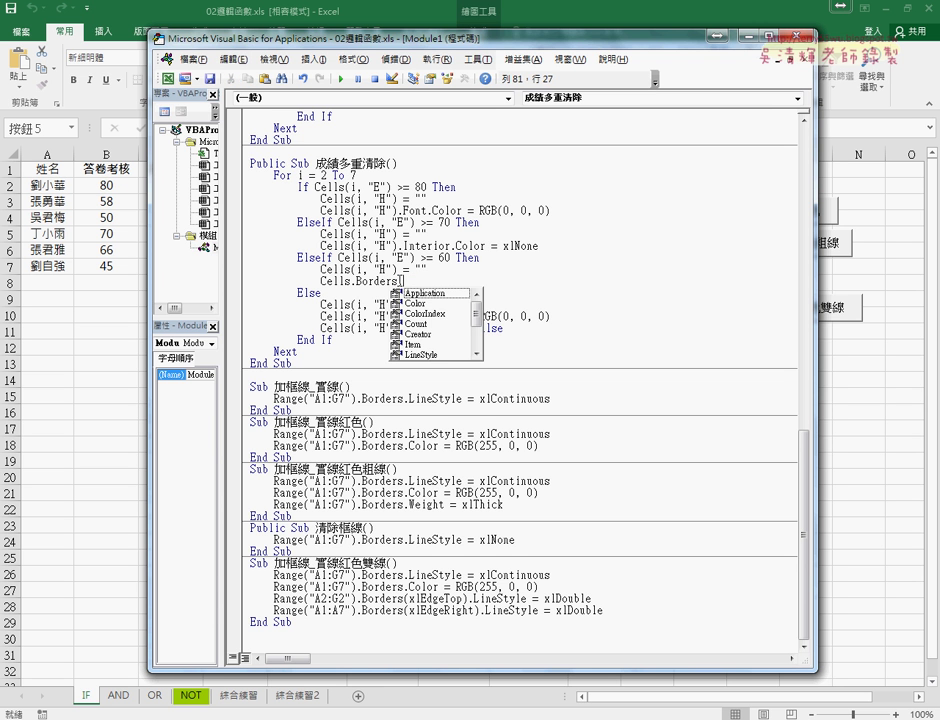
text(l)
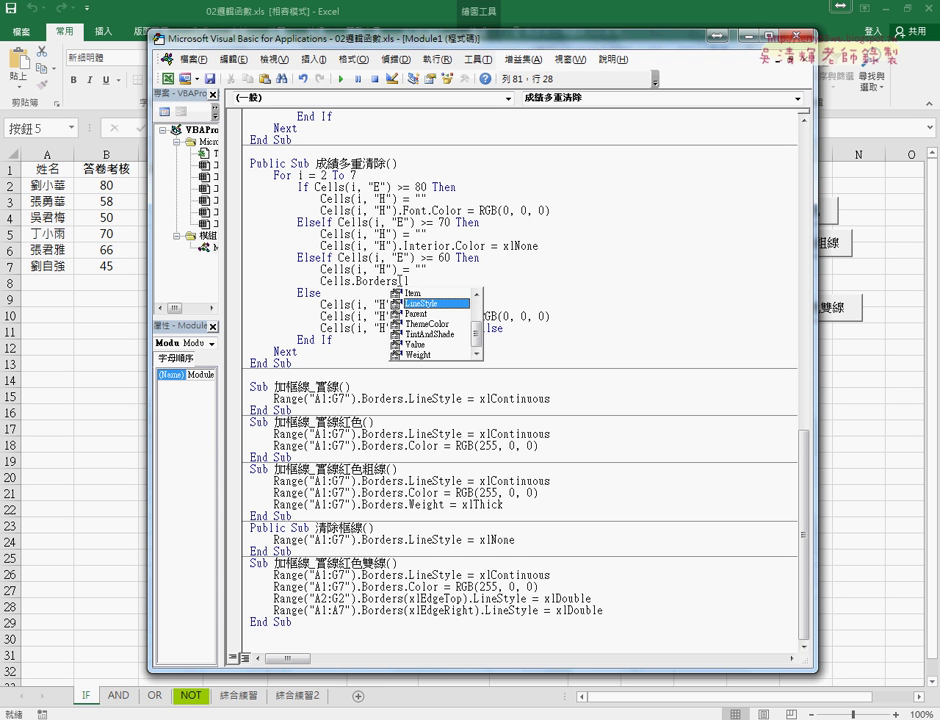
key(Tab)
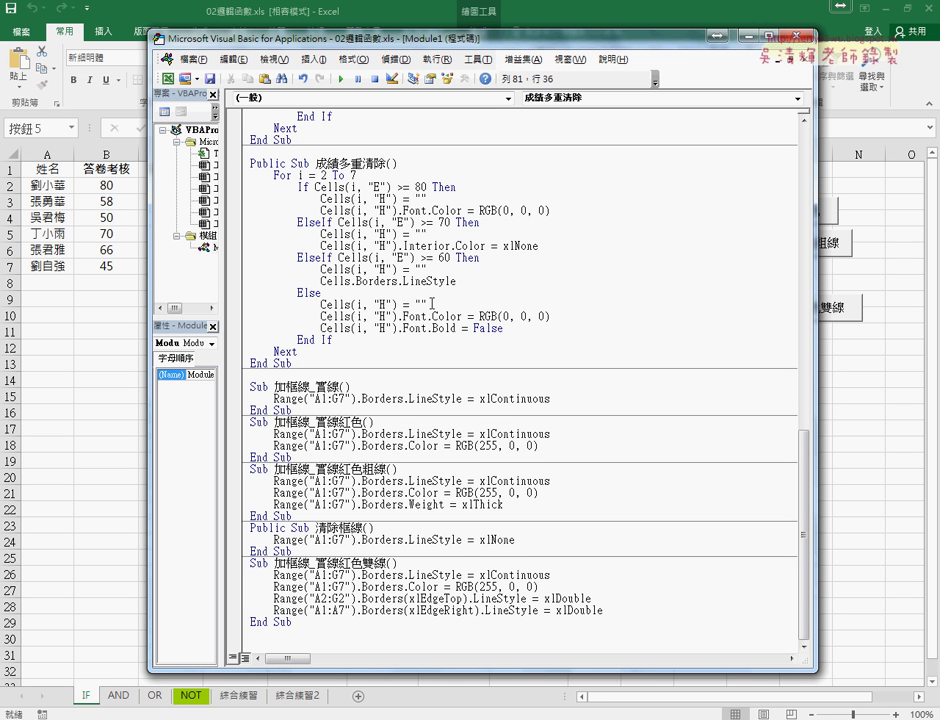
text(=)
text(xln)
text(one)
Paste (i, "H") back after Cells, then review the Else branch's Bold False and RGB(0, 0, 0) lines
drag(397, 269, 351, 269)
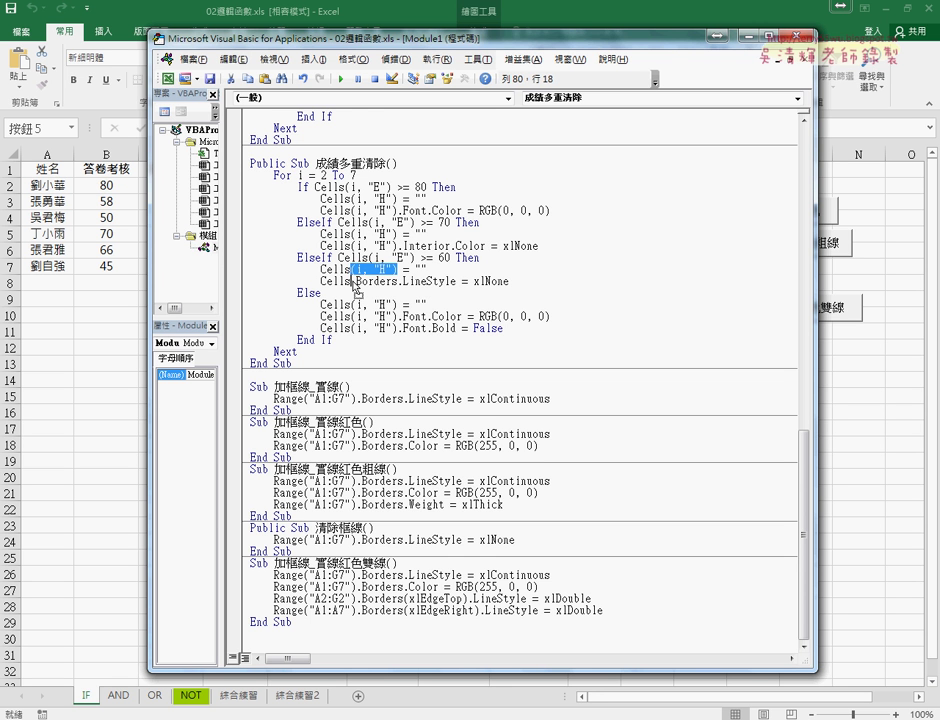
key(ctrl+c)
click(350, 281)
key(ctrl+v)
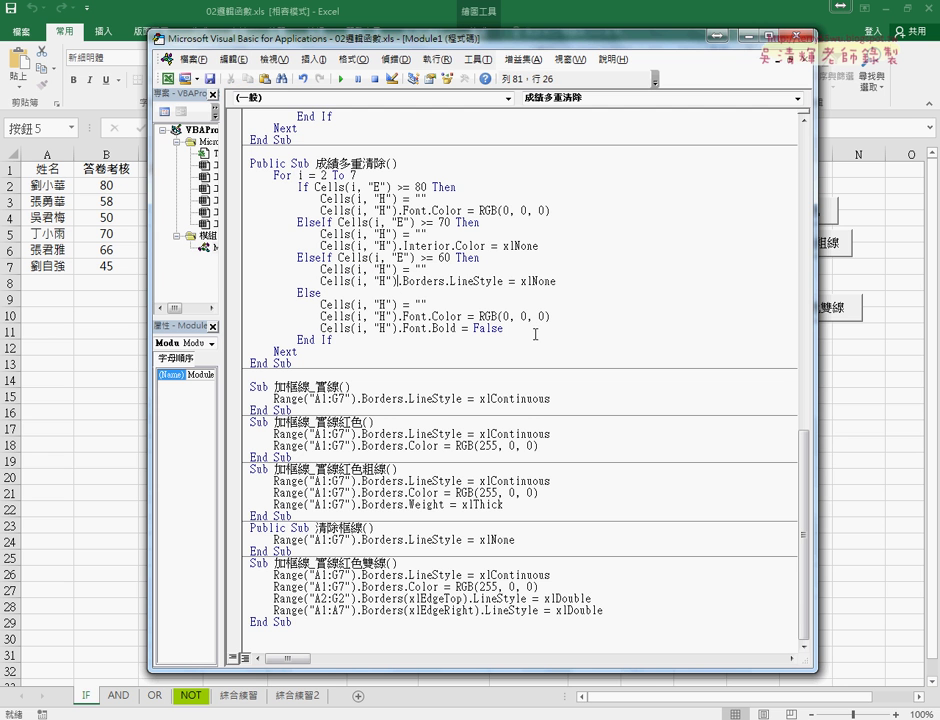
drag(560, 293, 497, 283)
click(575, 305)
double_click(445, 328)
double_click(492, 328)
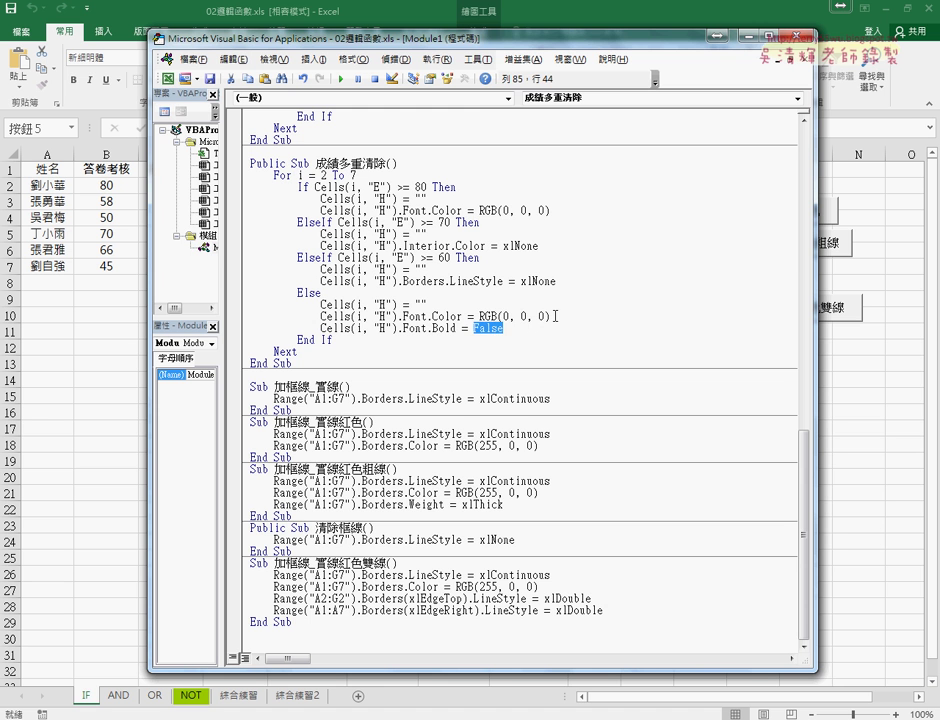
drag(551, 316, 481, 316)
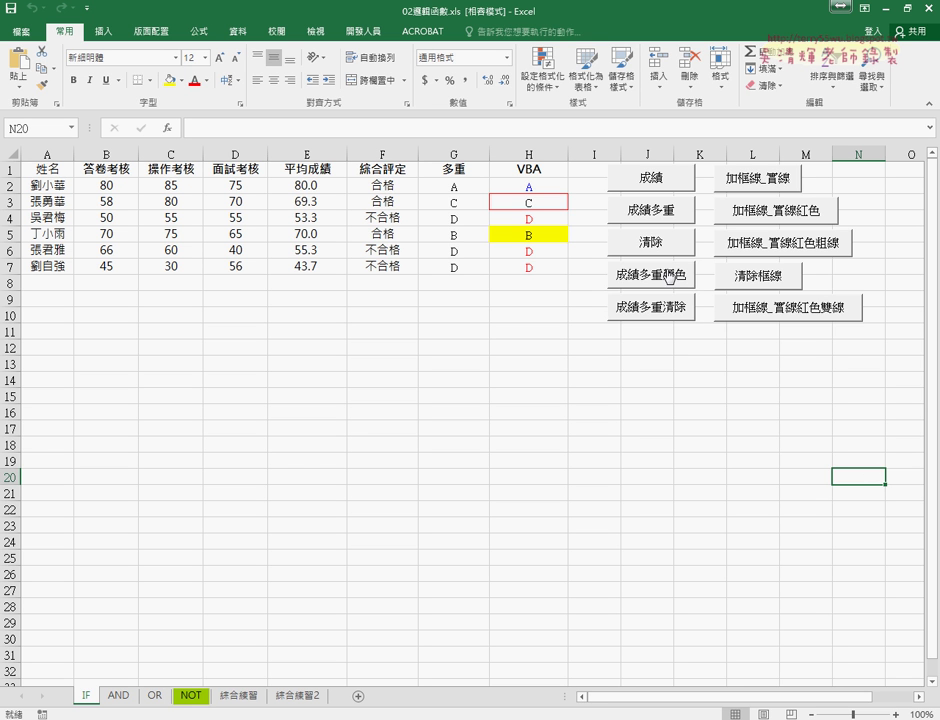
Clear column H's grades, then apply solid, red, thick red, no, and finally red double borders to A1:G7
click(667, 316)
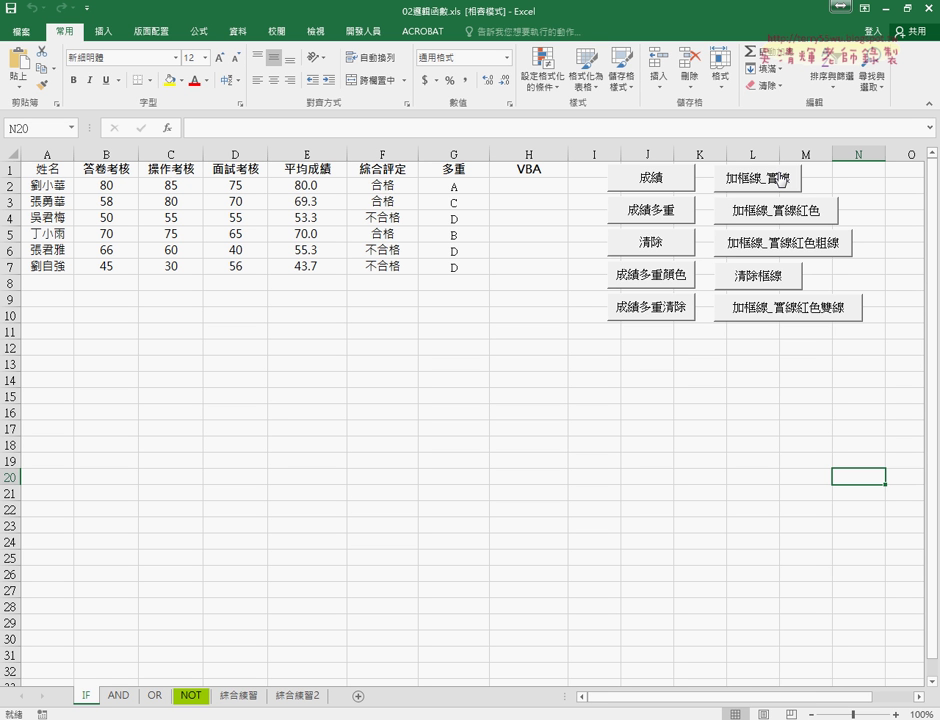
click(775, 185)
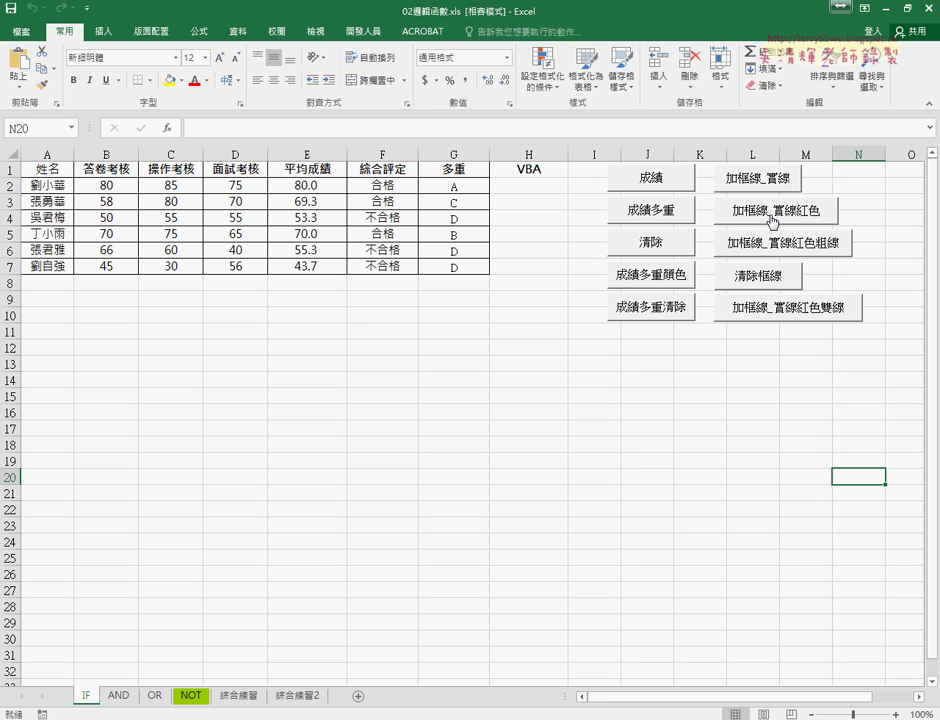
click(773, 222)
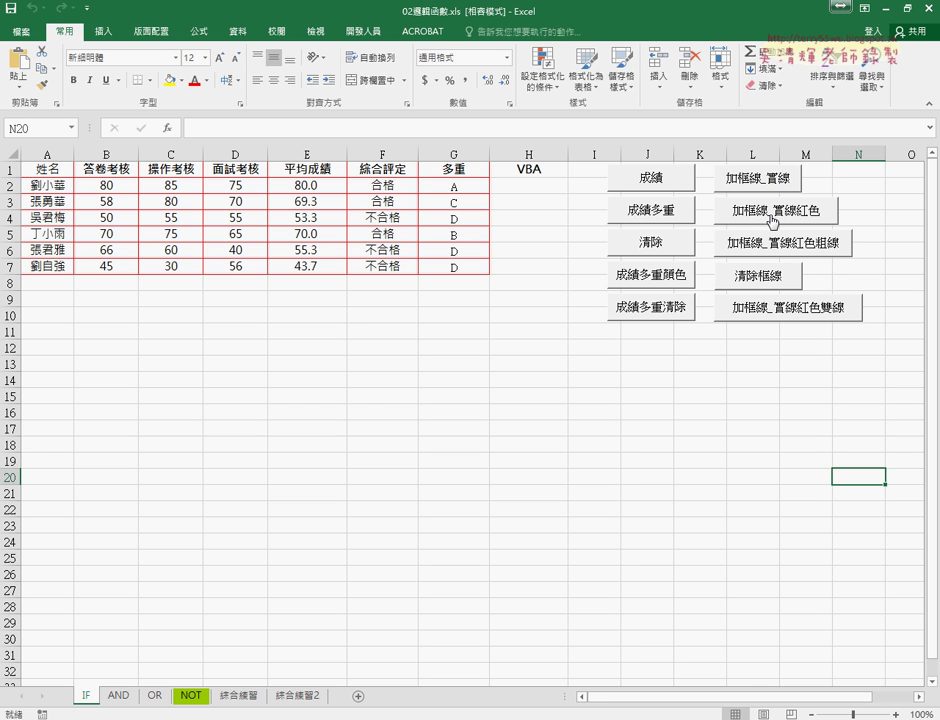
click(780, 247)
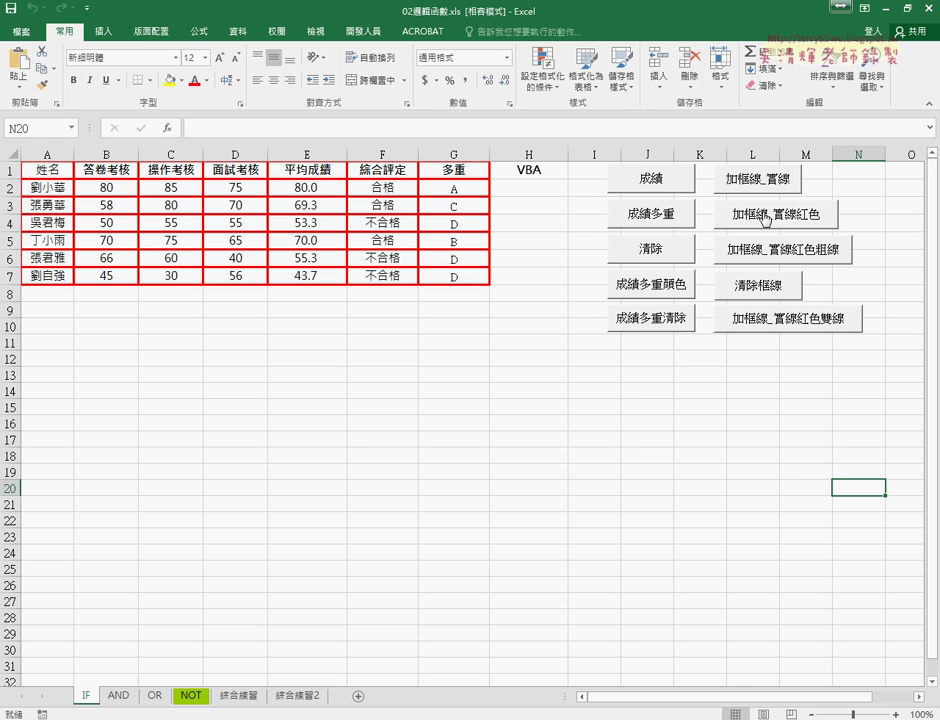
click(765, 288)
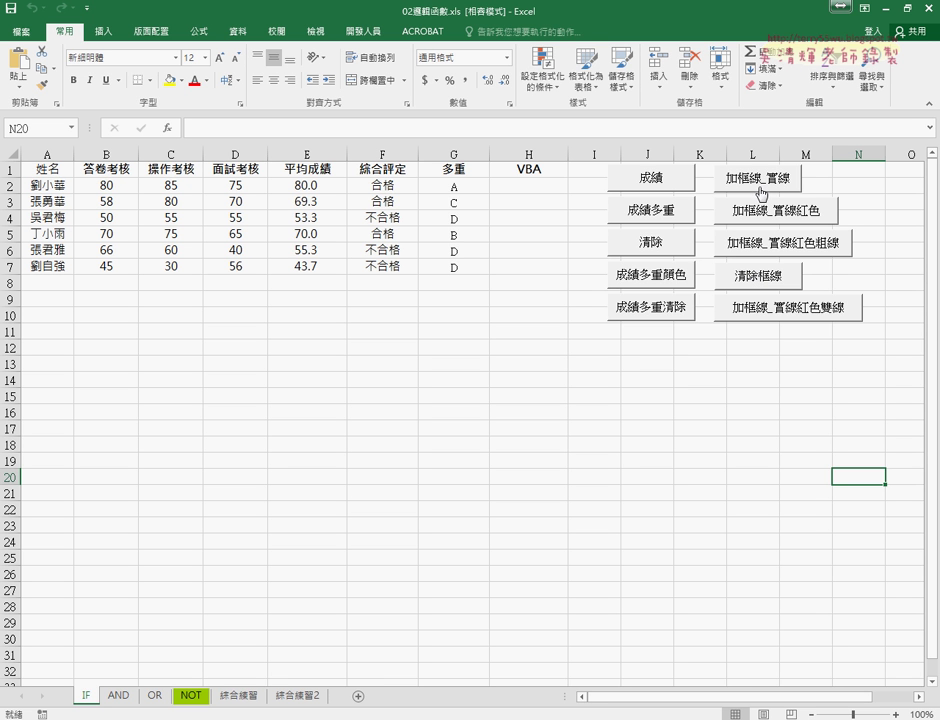
click(761, 318)
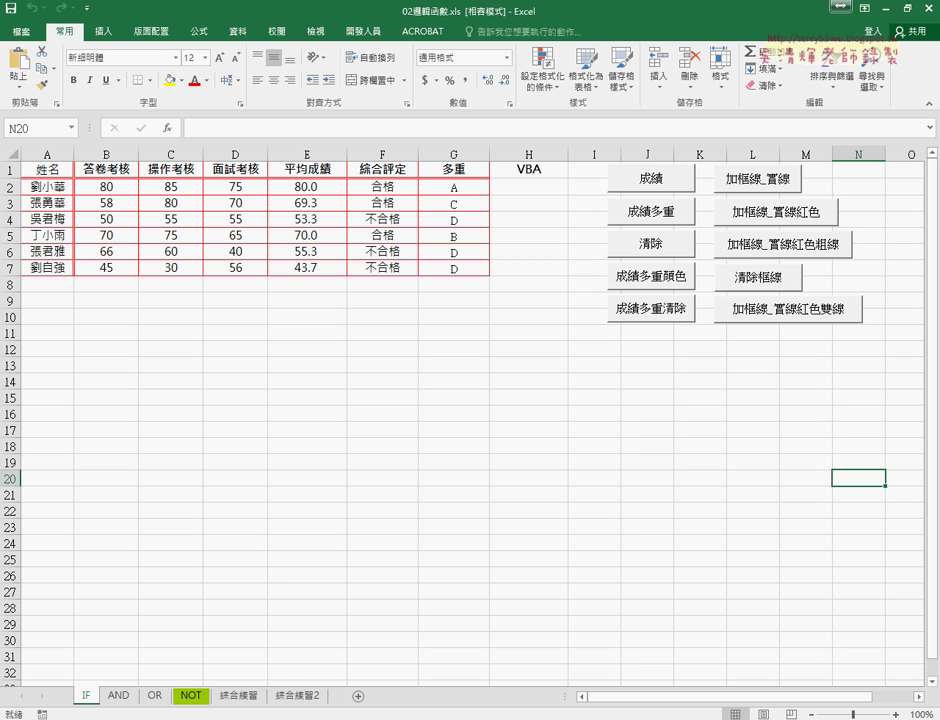
Open the 加框線_實線 macro code and select its .Borders.LineStyle = xlContinuous portion
right_click(754, 191)
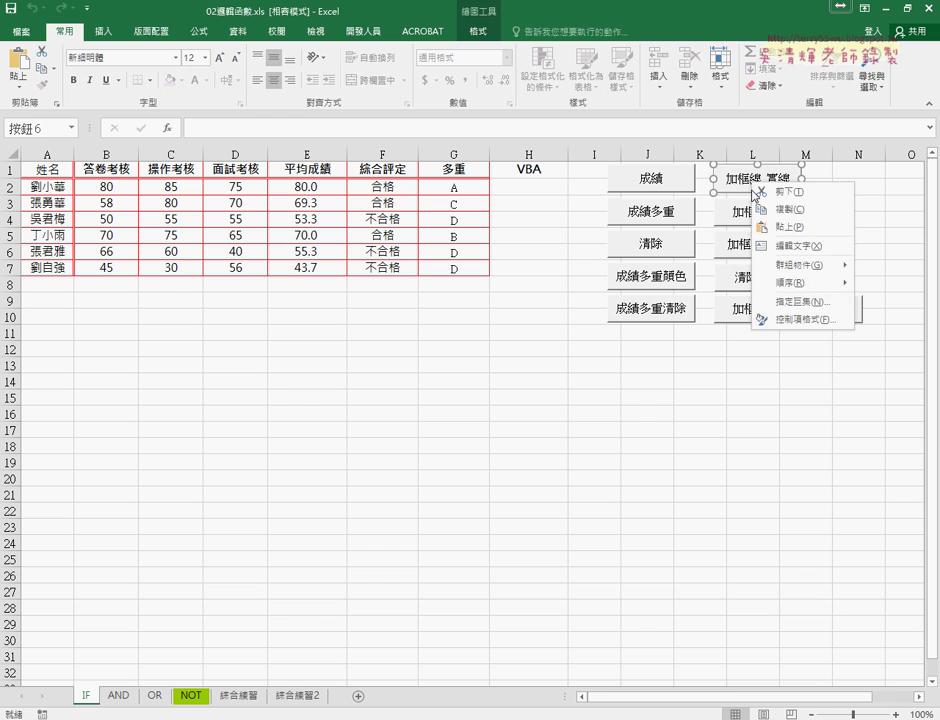
click(790, 301)
click(838, 187)
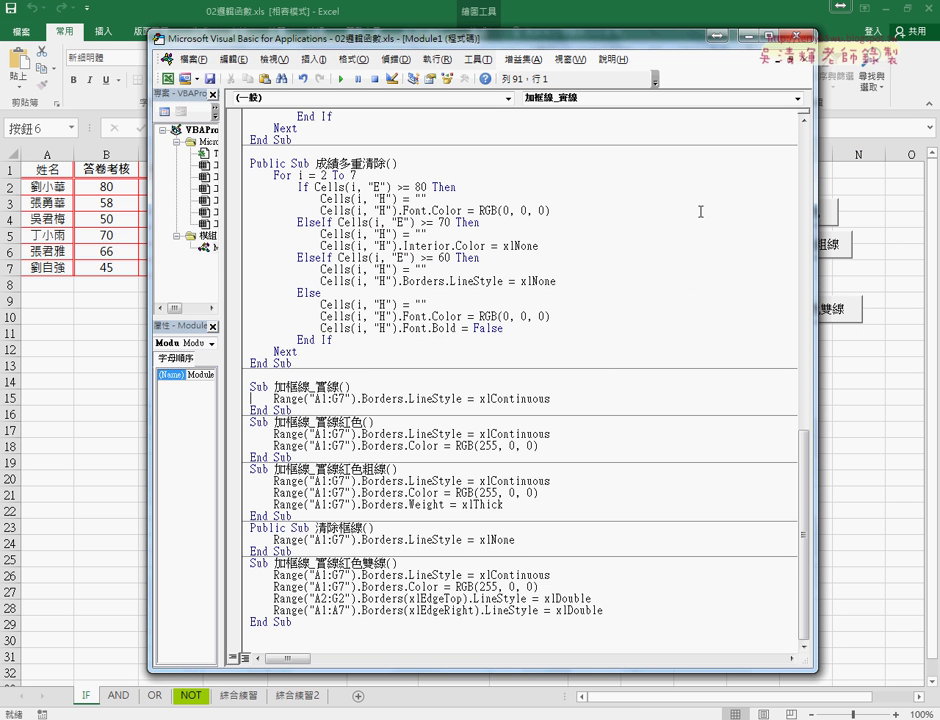
double_click(305, 386)
click(330, 398)
drag(357, 398, 274, 398)
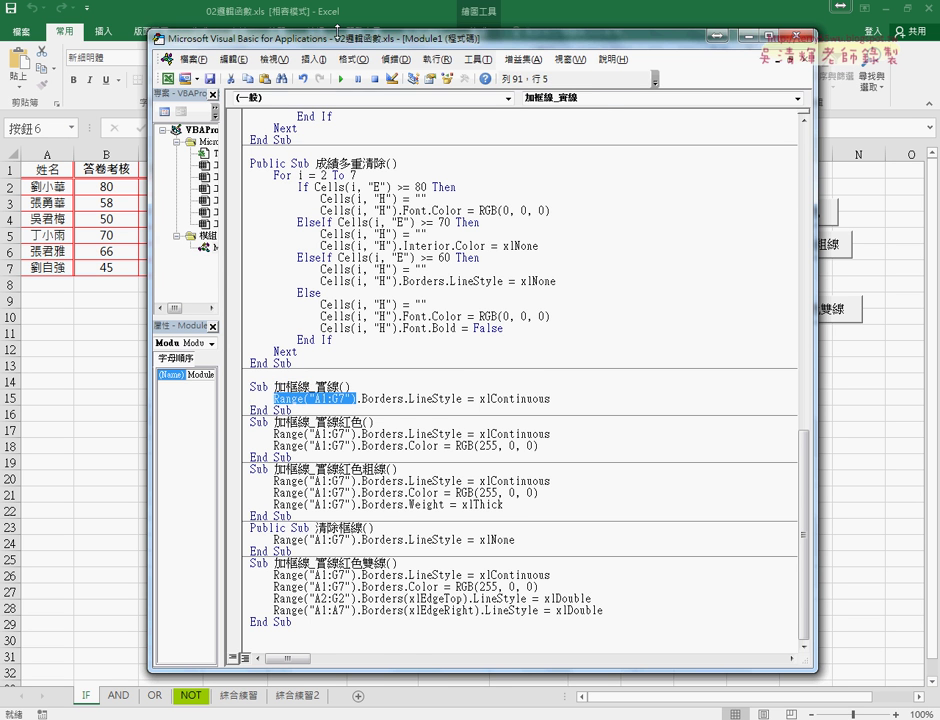
drag(338, 29, 235, 300)
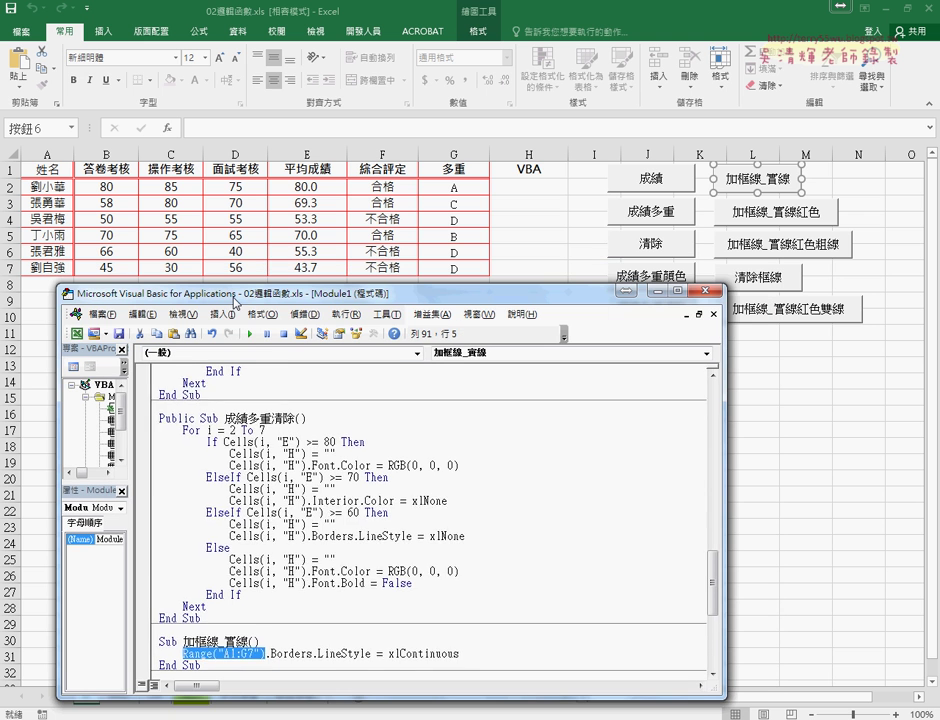
scroll(200, 370, down, 3)
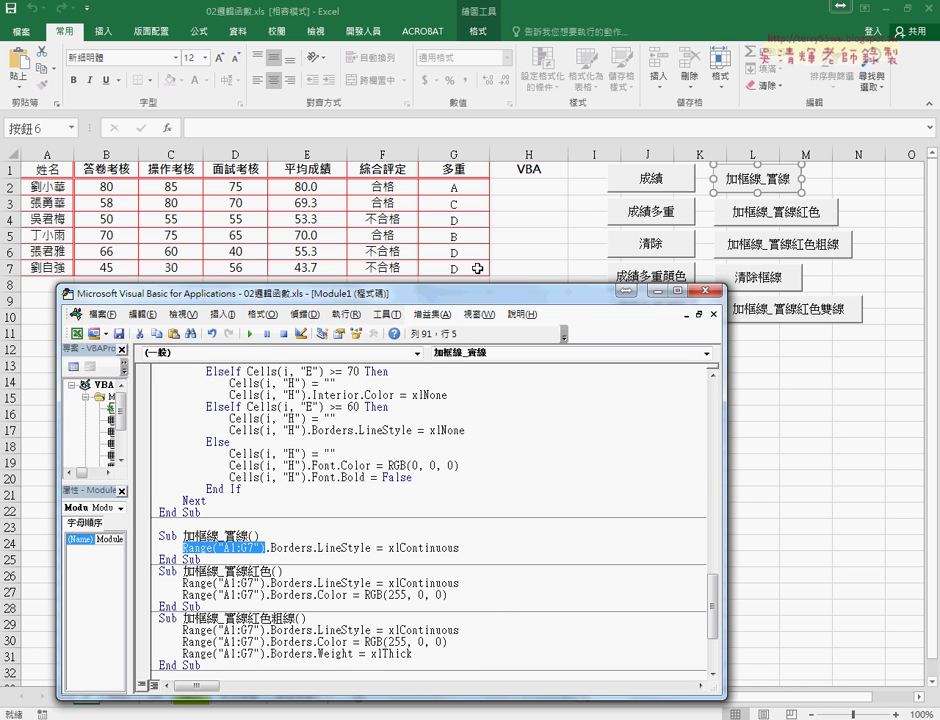
click(266, 547)
drag(266, 547, 479, 550)
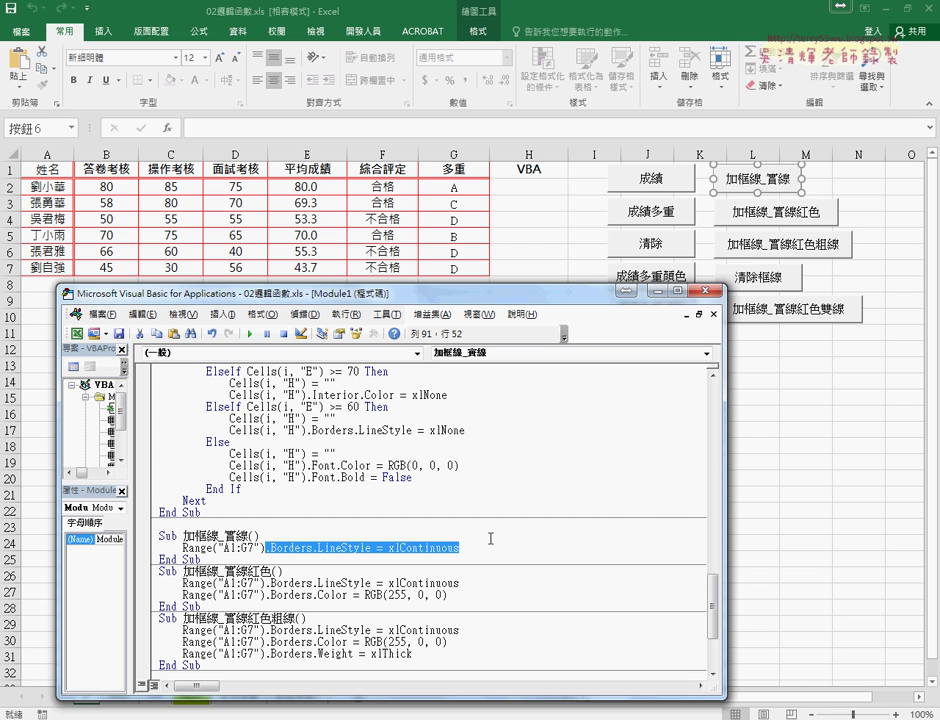
Retype .Borders.LineStyle = with autocomplete and bring up the LineStyle help page
text(.)
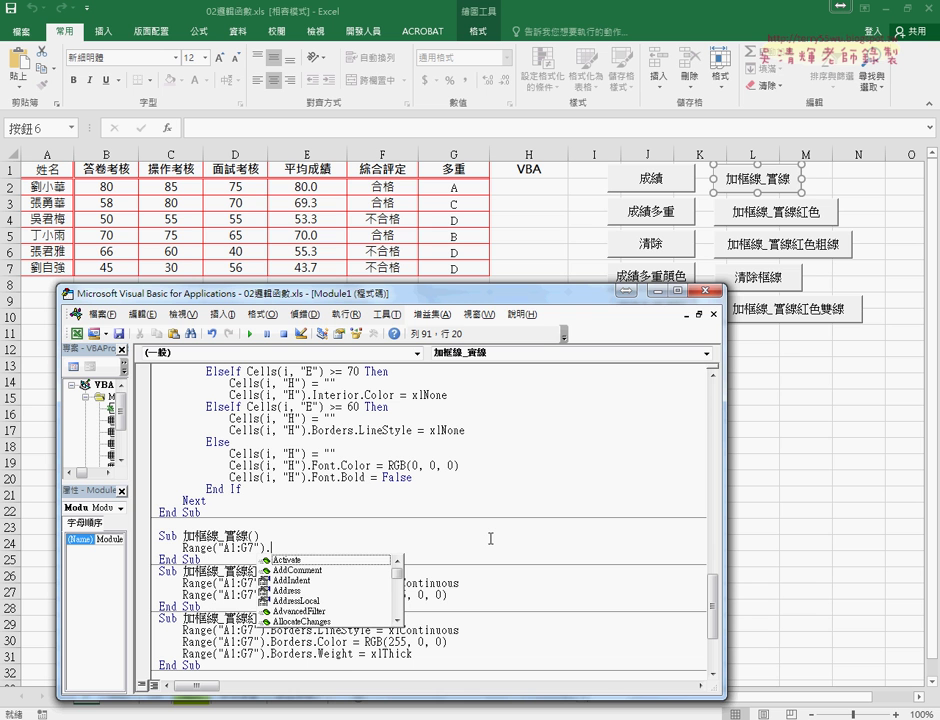
text(B)
key(Down)
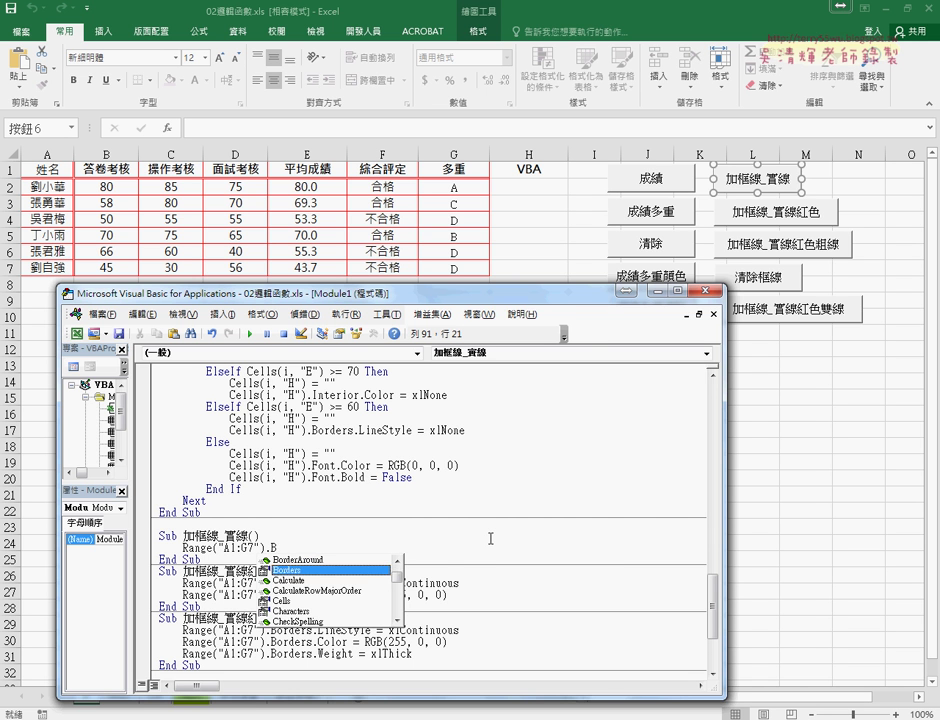
key(Tab)
text(.)
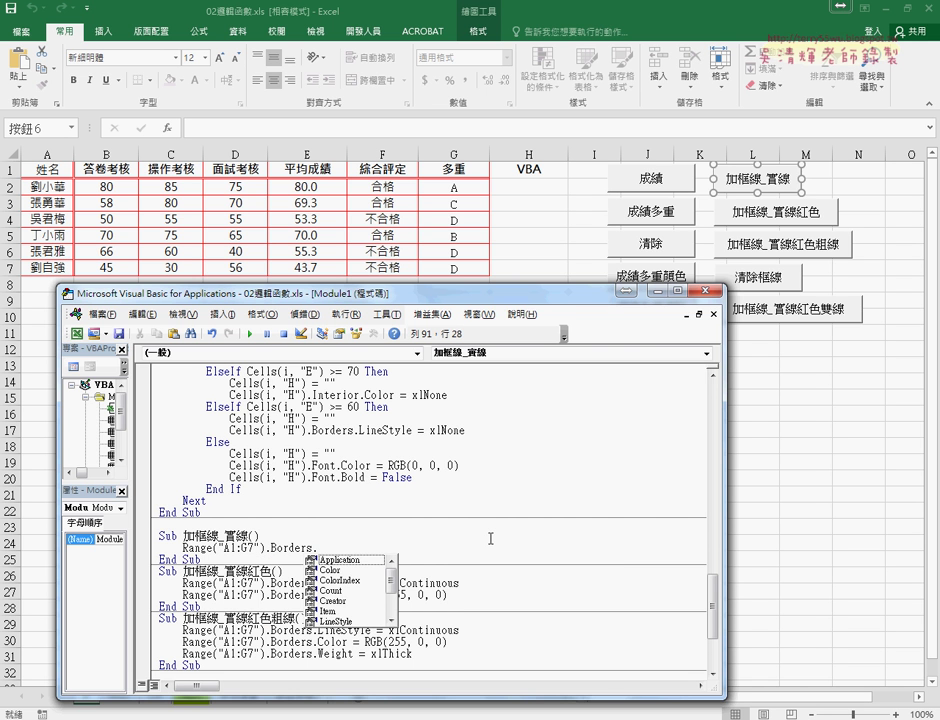
text(LineStyle)
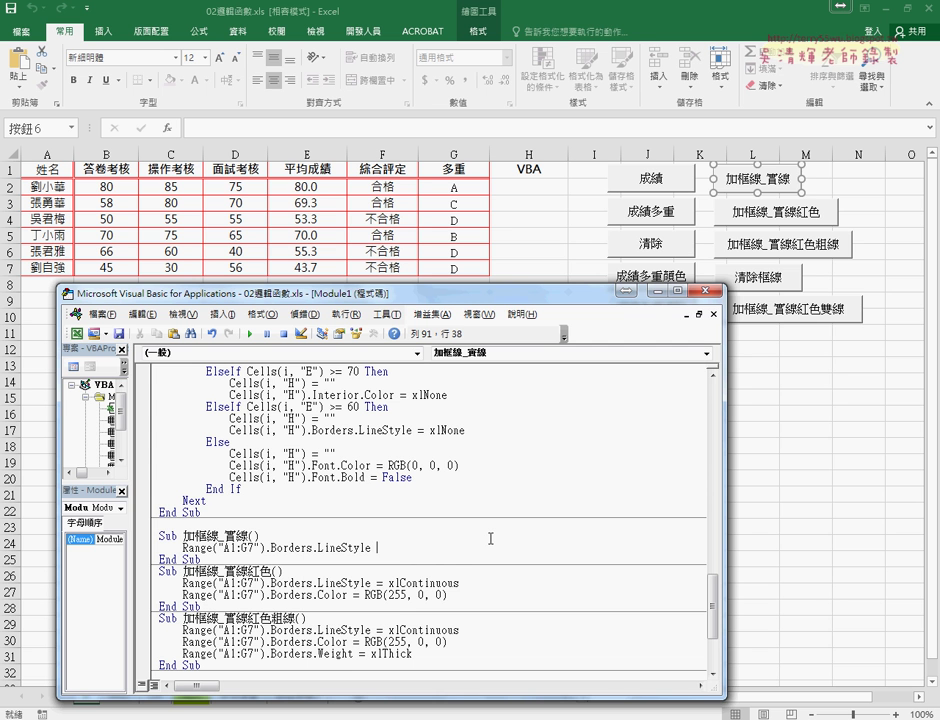
text( =)
key(Left)
key(Left)
key(Left)
key(Left)
key(Left)
key(F1)
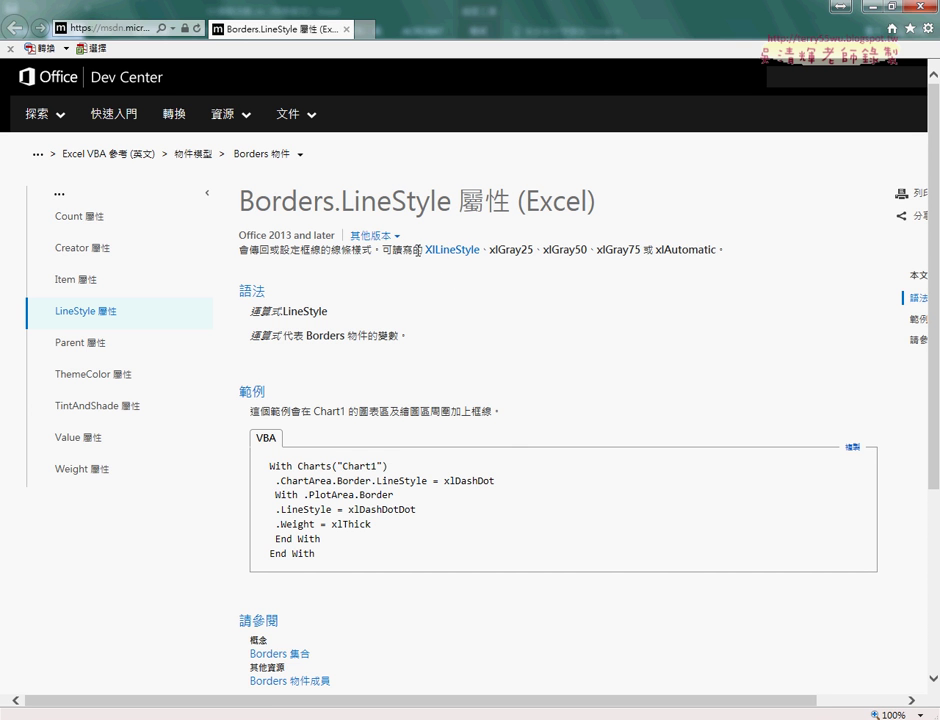
Open the XlLineStyle enumeration page and look over constants such as xlDash and xlDouble
drag(425, 251, 476, 255)
click(474, 254)
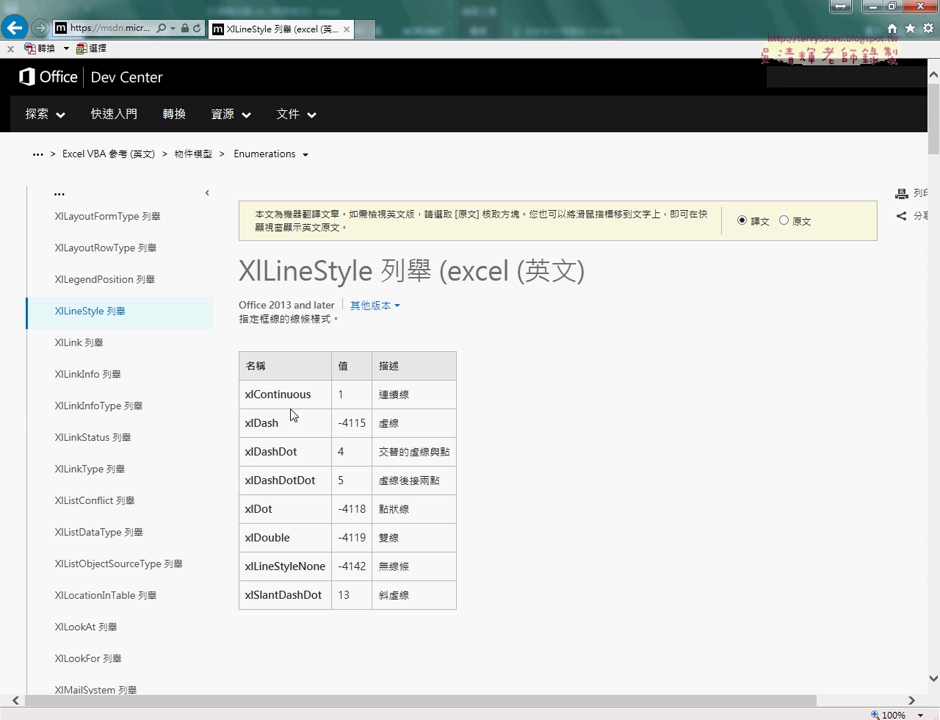
mouse_move(411, 394)
mouse_down()
mouse_move(287, 410)
mouse_move(249, 400)
mouse_up()
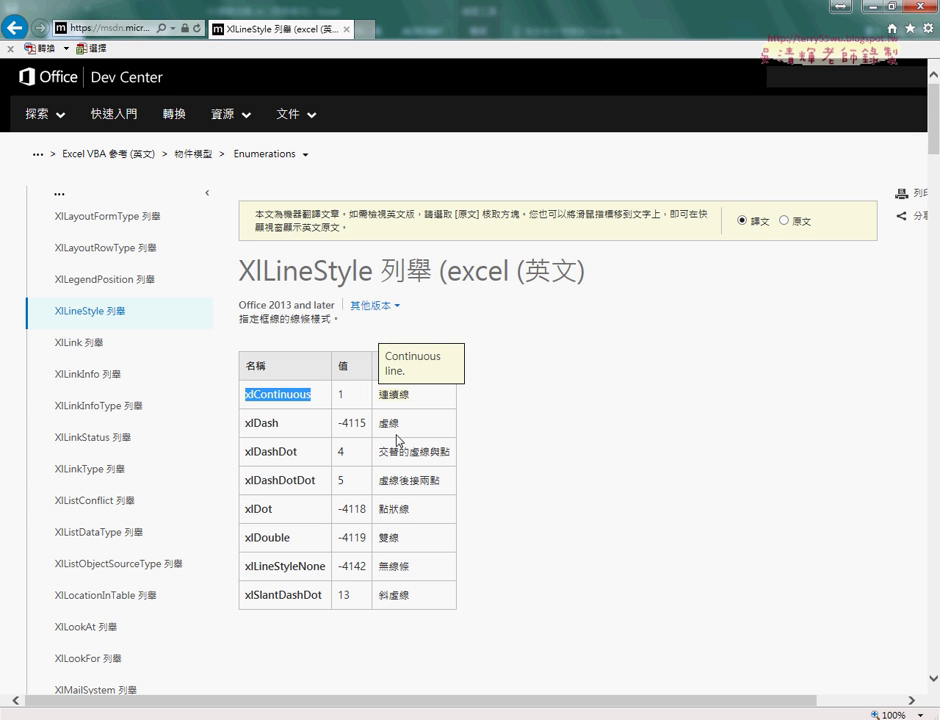
drag(246, 423, 278, 423)
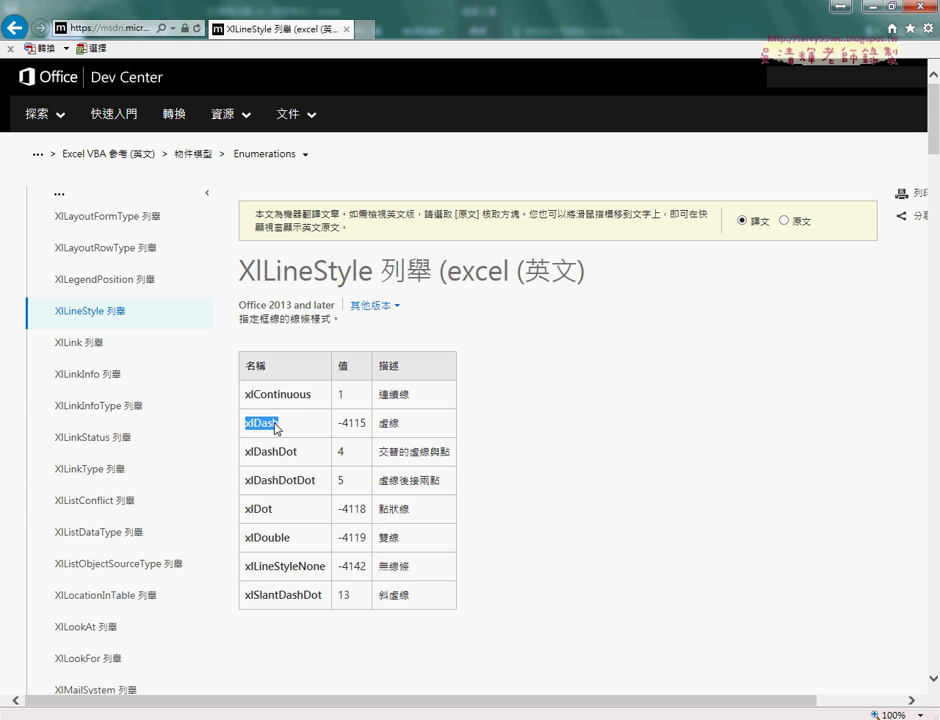
double_click(390, 537)
drag(290, 538, 248, 541)
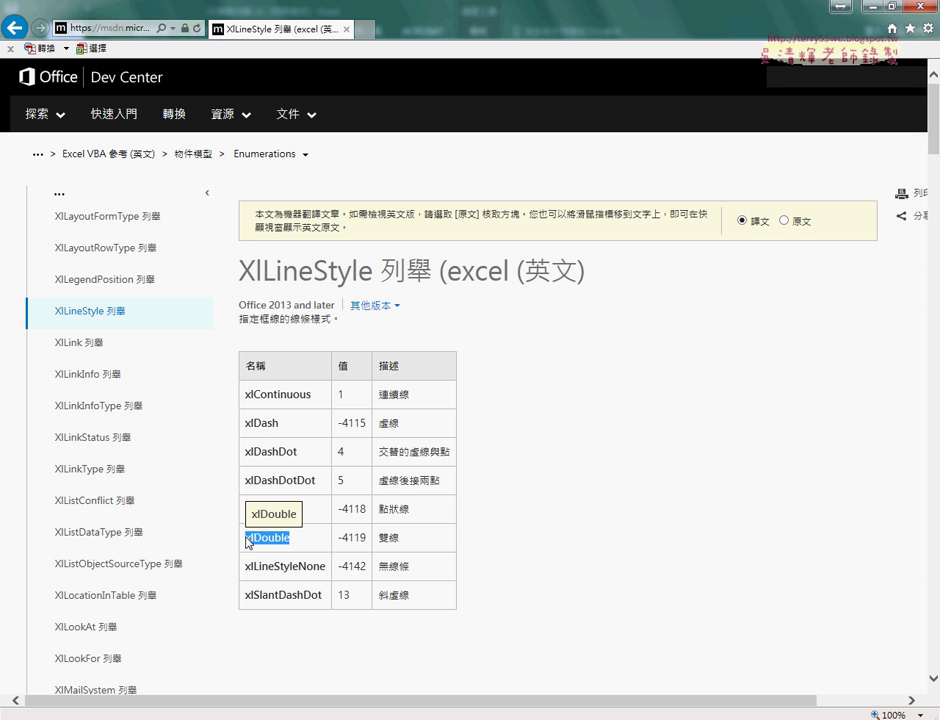
Copy the xlContinuous constant name and switch back to the VBA editor
drag(310, 395, 247, 395)
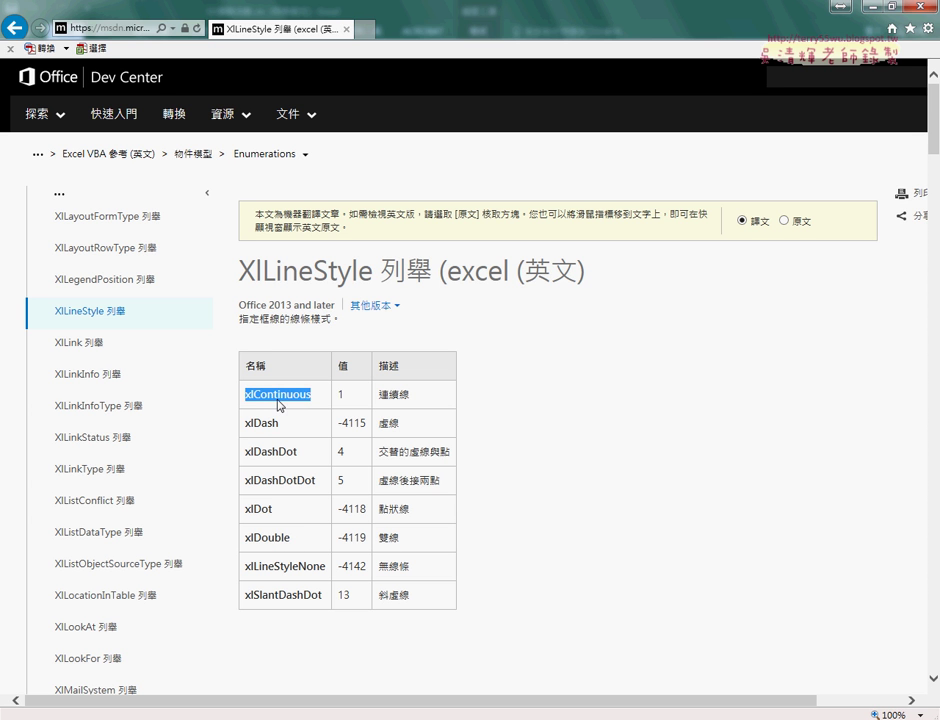
right_click(283, 401)
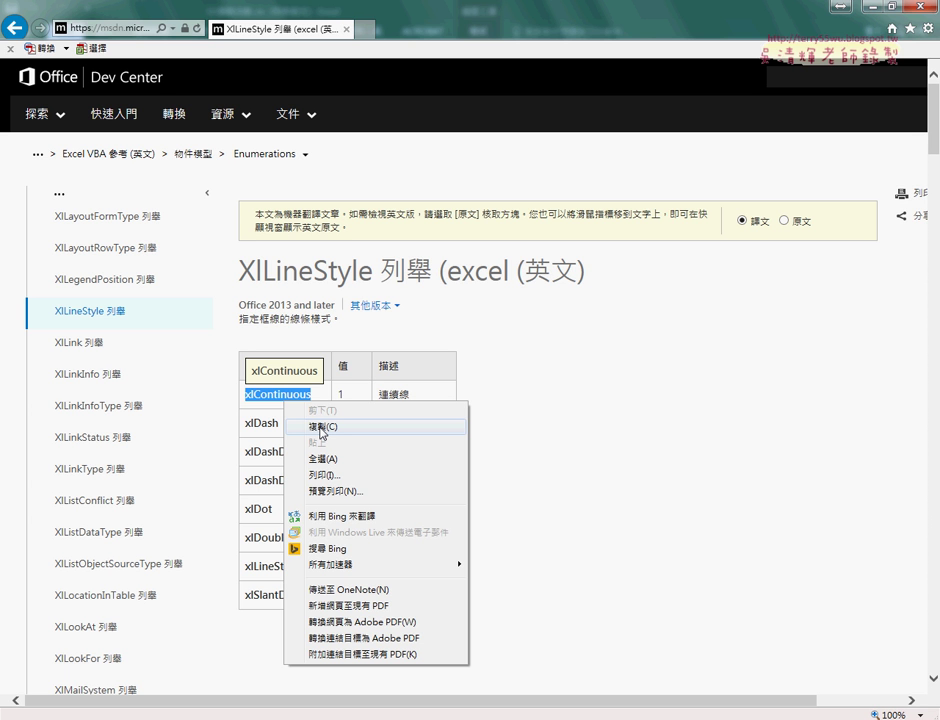
click(321, 428)
double_click(341, 396)
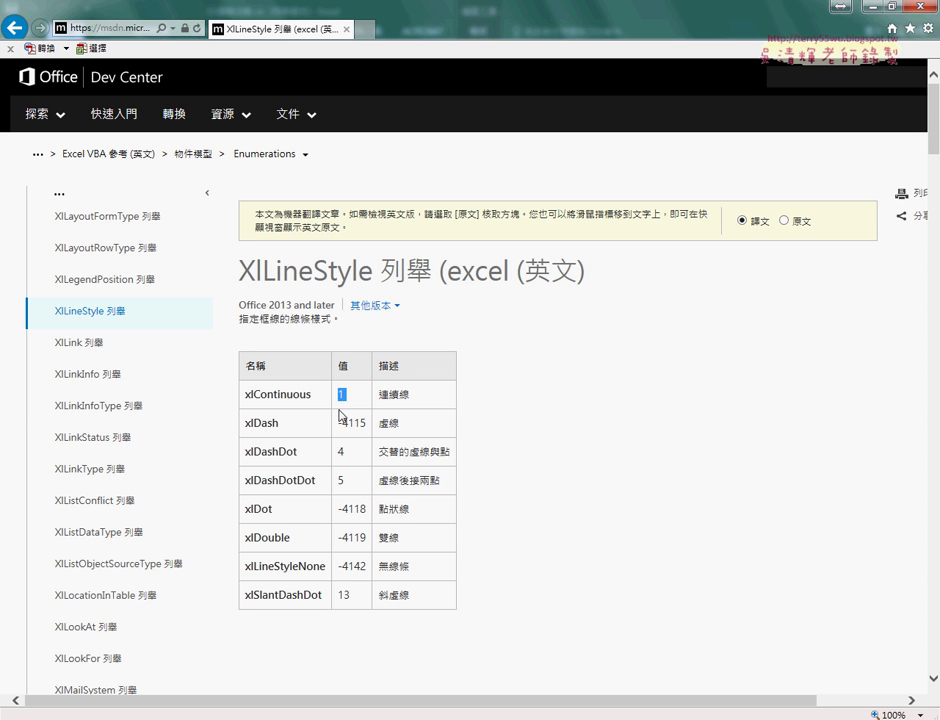
double_click(340, 481)
double_click(305, 480)
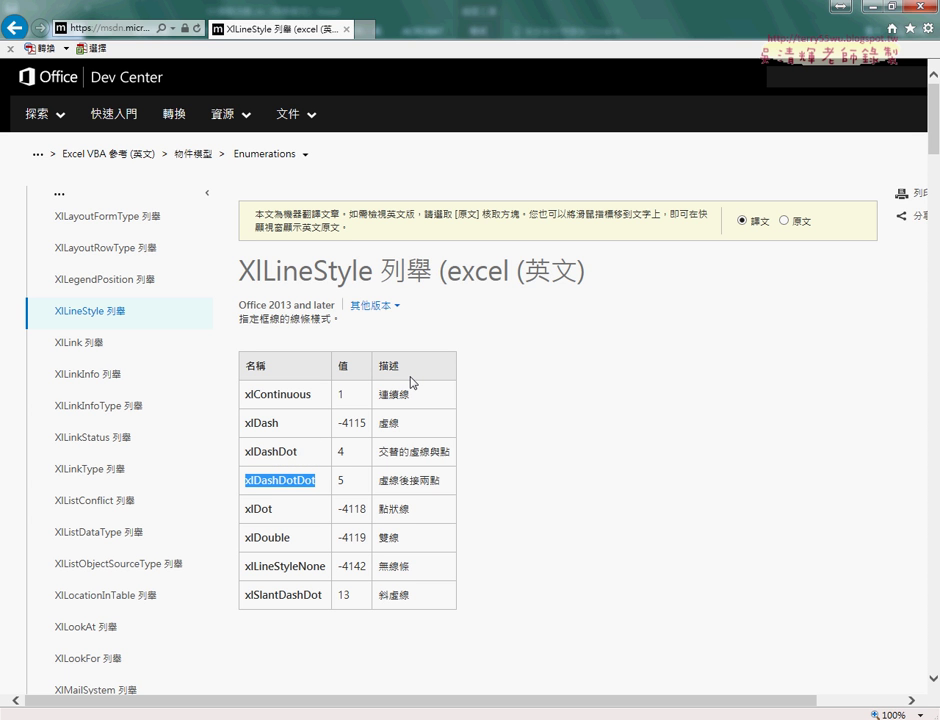
drag(311, 394, 248, 397)
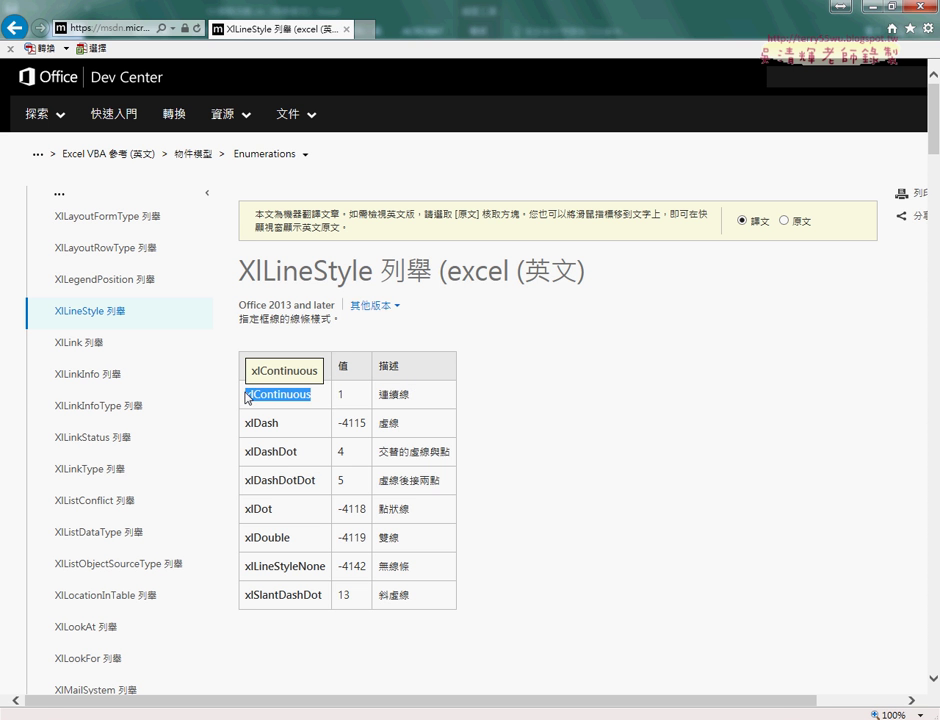
right_click(252, 394)
click(296, 405)
key(alt+Tab)
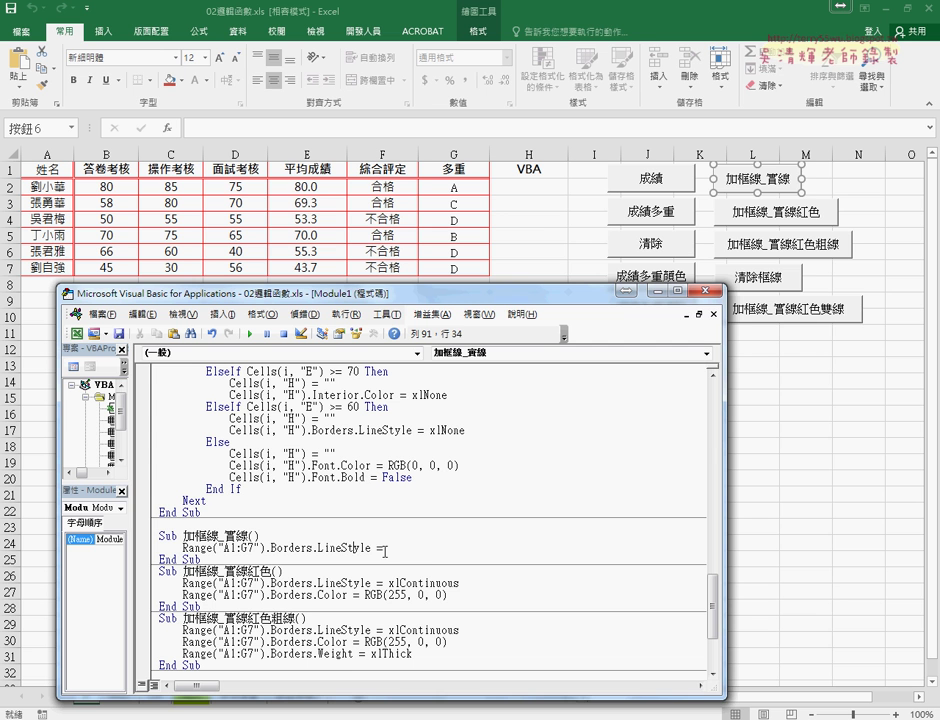
Paste xlContinuous after LineStyle = in the solid-border macro and review the red macro's Color line
click(384, 549)
key(ctrl+v)
click(516, 623)
drag(459, 548, 430, 549)
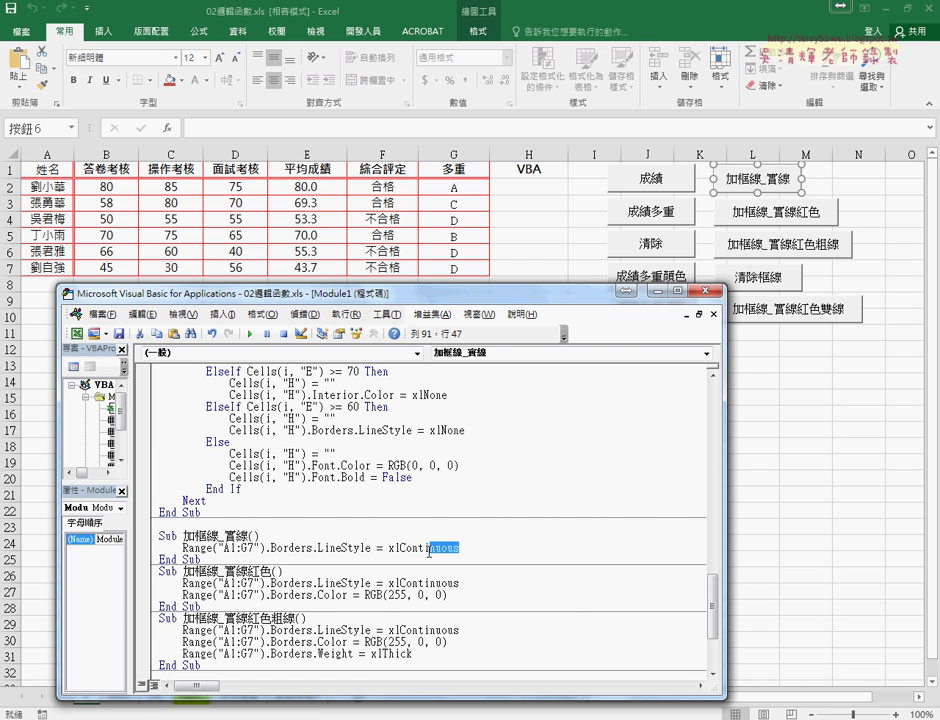
double_click(318, 595)
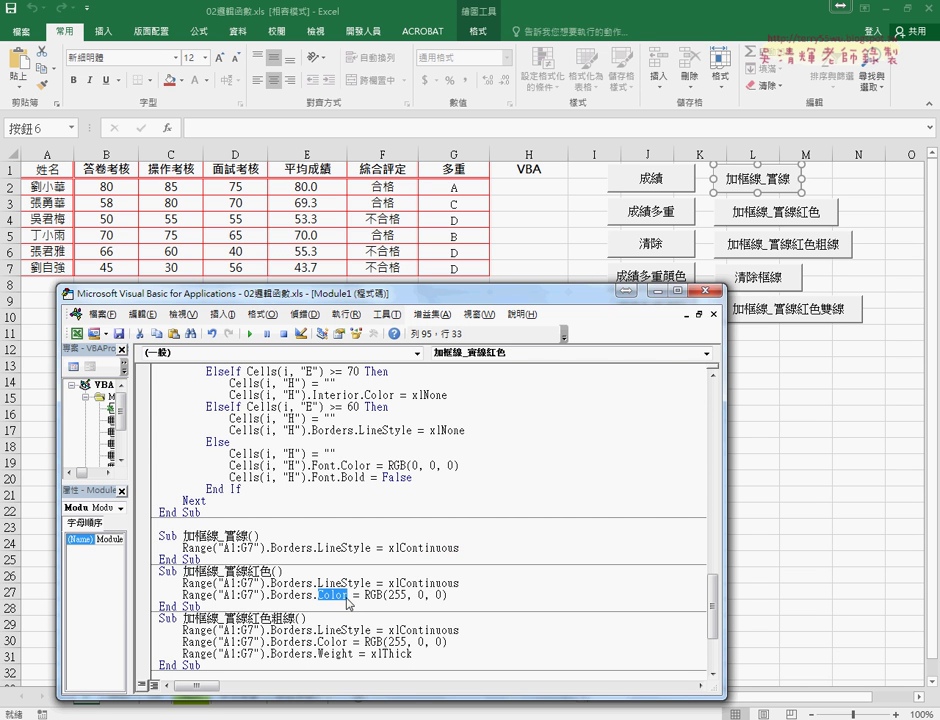
click(345, 582)
key(Down)
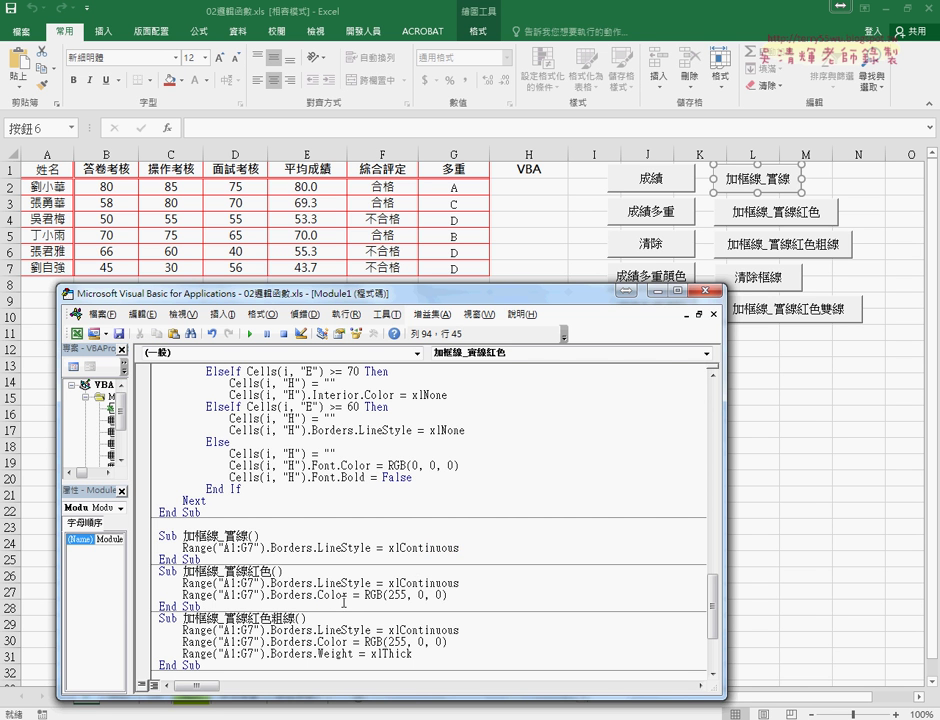
drag(450, 595, 294, 595)
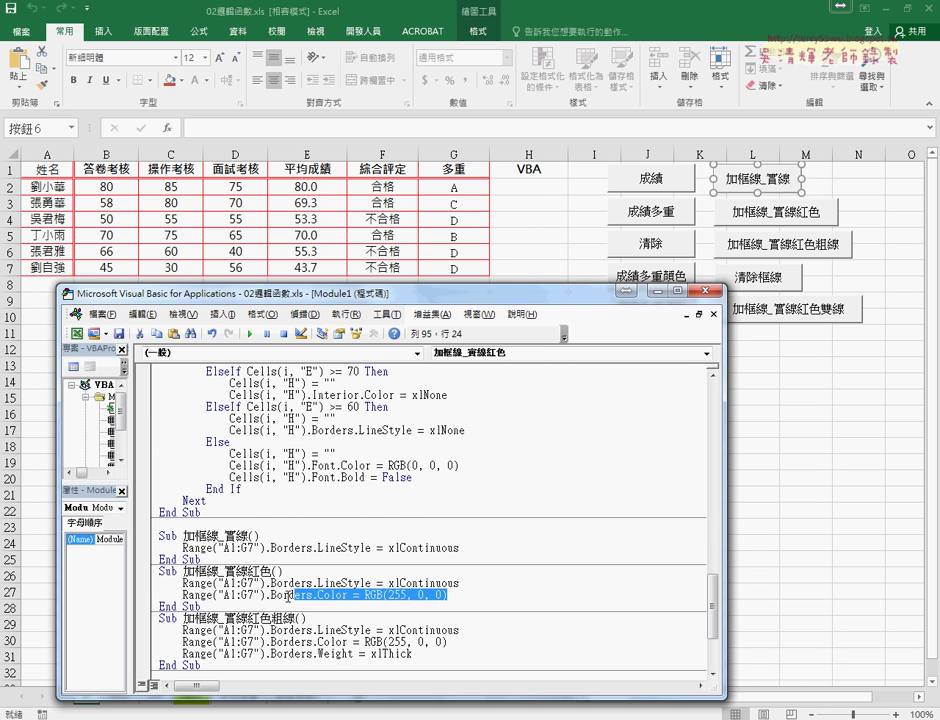
click(247, 571)
Replace Weight = xlThick in the thick-border macro with .Weight = and open Weight's F1 help
scroll(197, 432, down, 3)
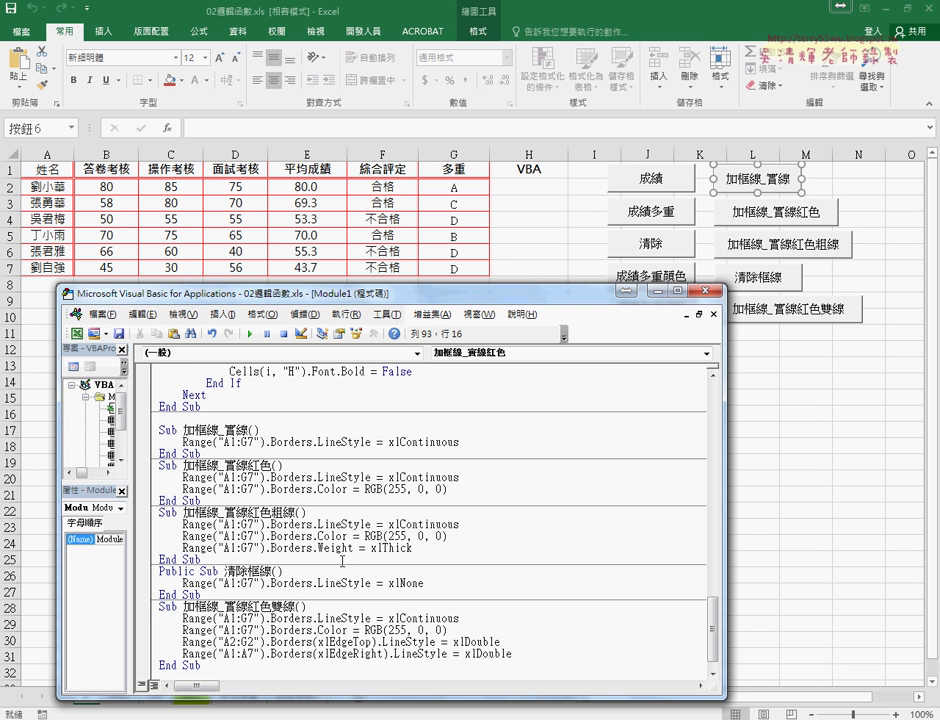
click(336, 548)
drag(412, 548, 316, 548)
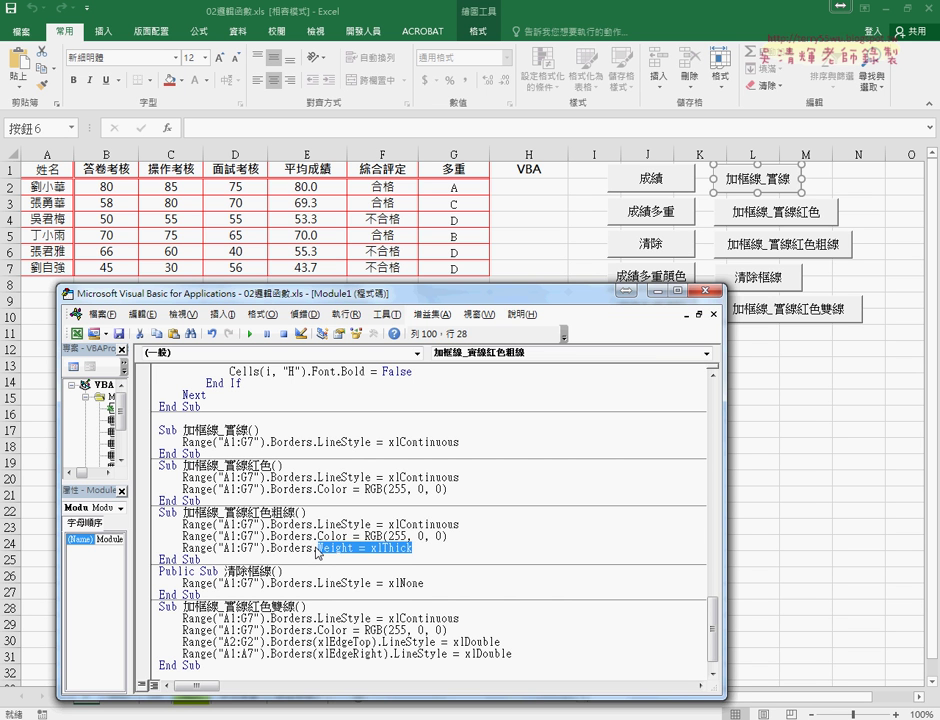
key(BackSpace)
key(BackSpace)
text(.W)
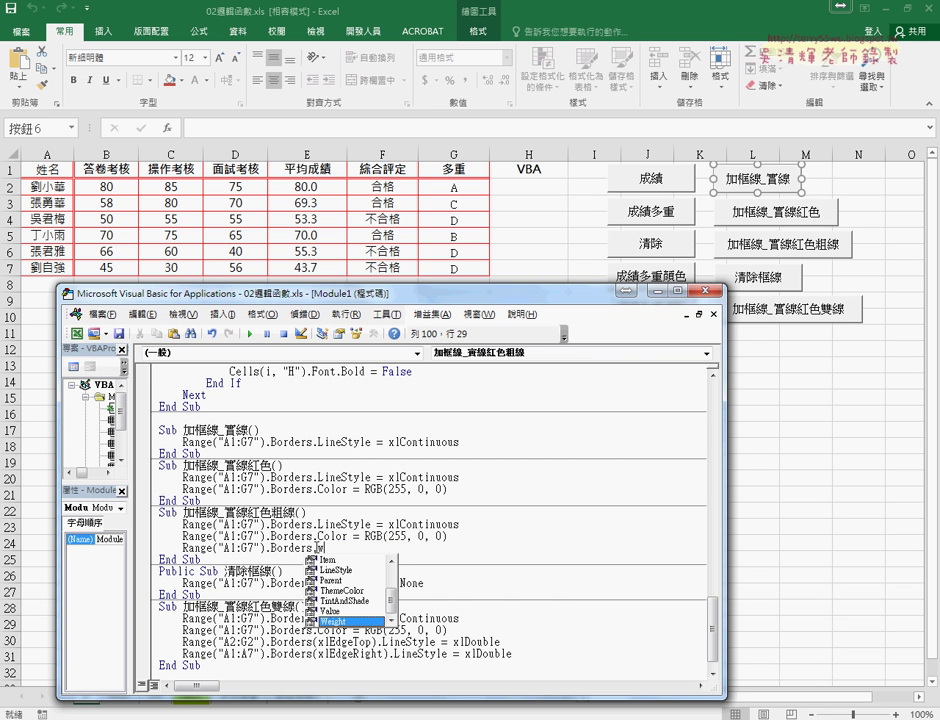
key(space)
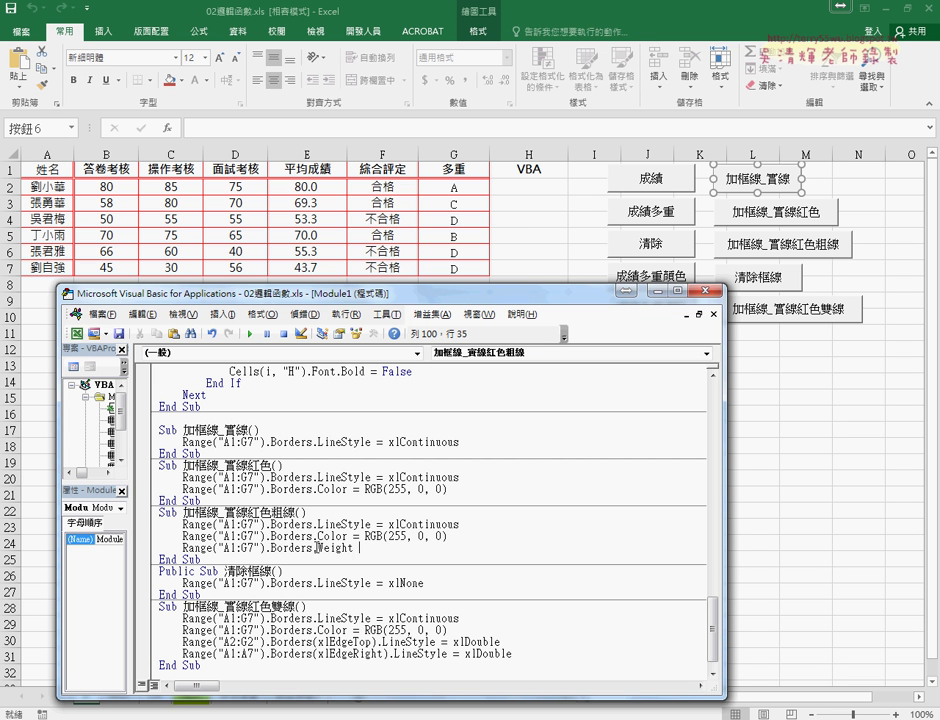
text(=)
key(Left)
key(Left)
key(Left)
key(F1)
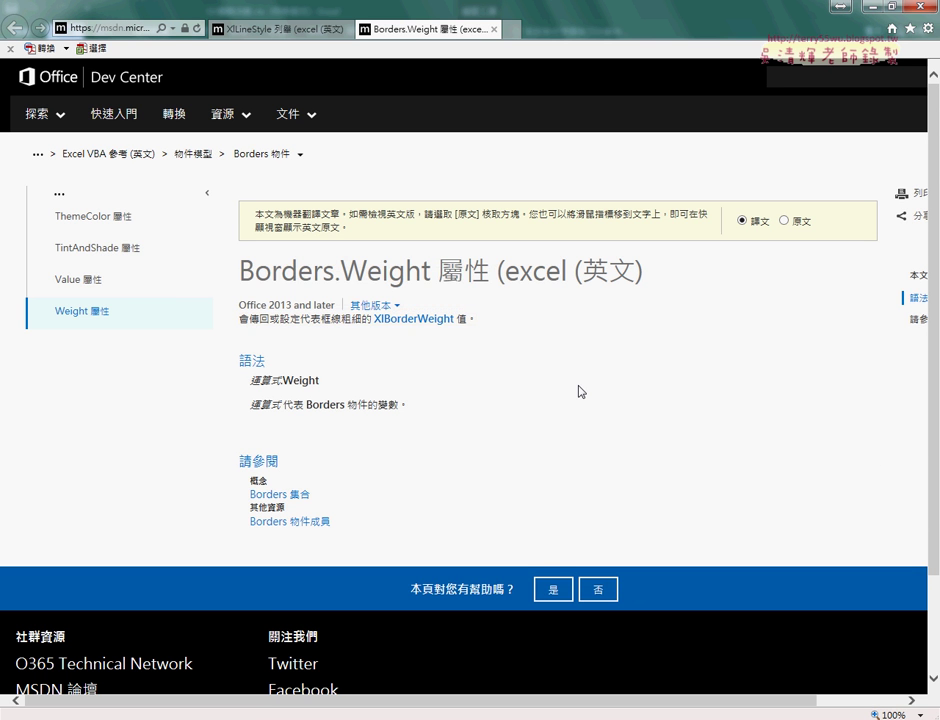
Open the XlBorderWeight enumeration page and copy the xlThin constant from its table
click(405, 321)
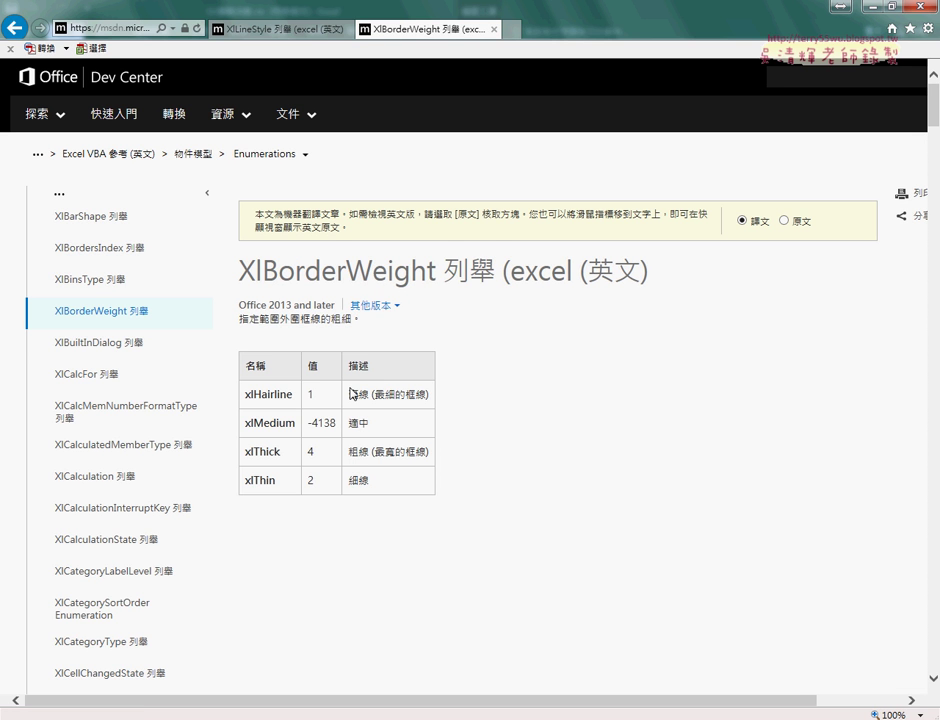
double_click(377, 394)
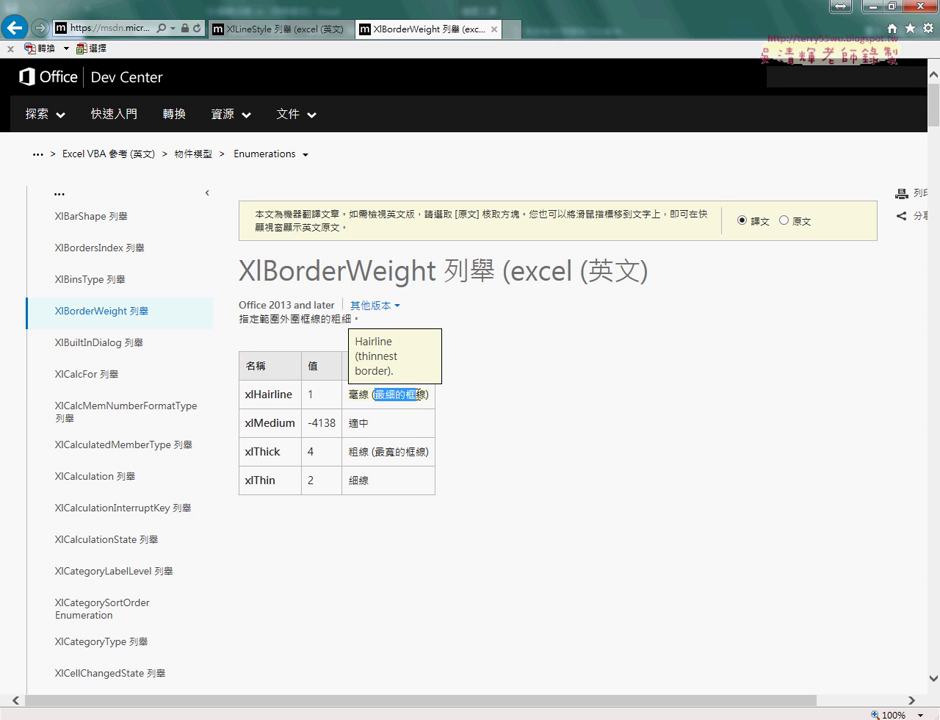
double_click(249, 395)
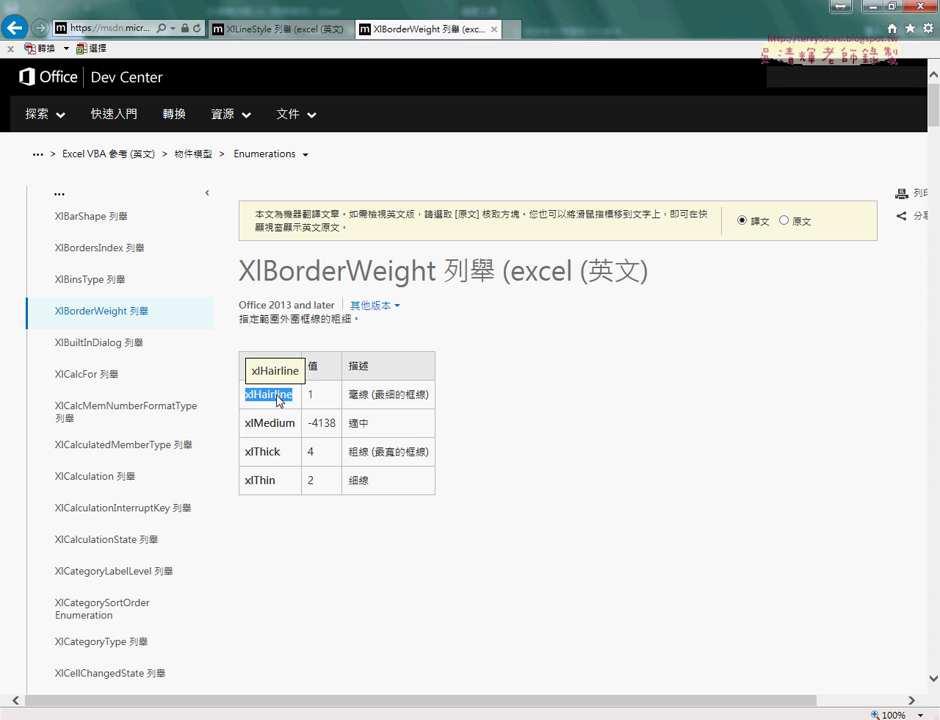
double_click(359, 423)
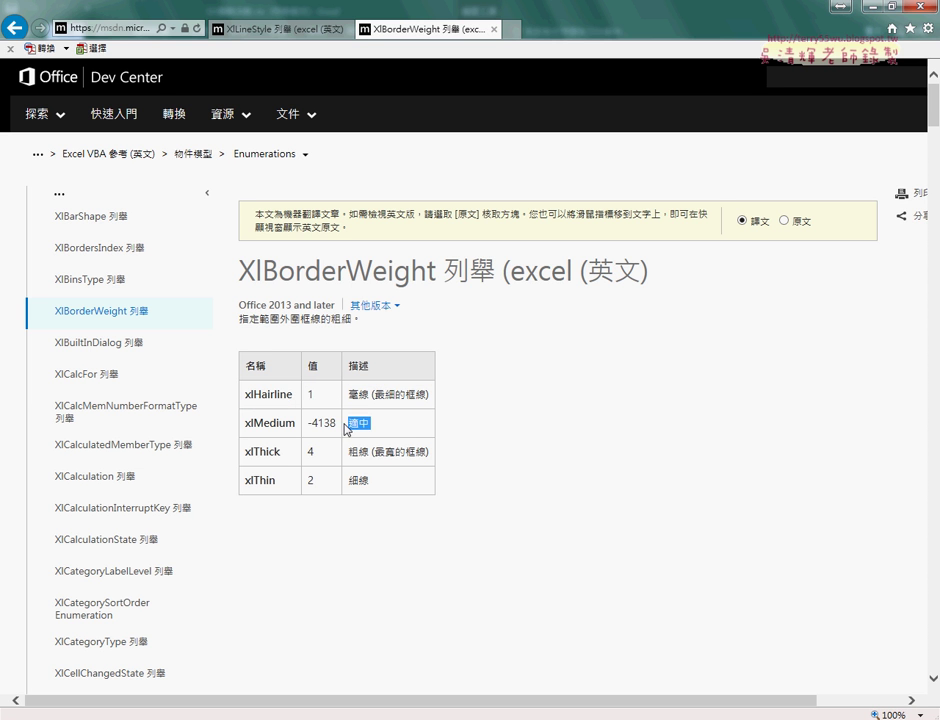
double_click(259, 481)
right_click(269, 482)
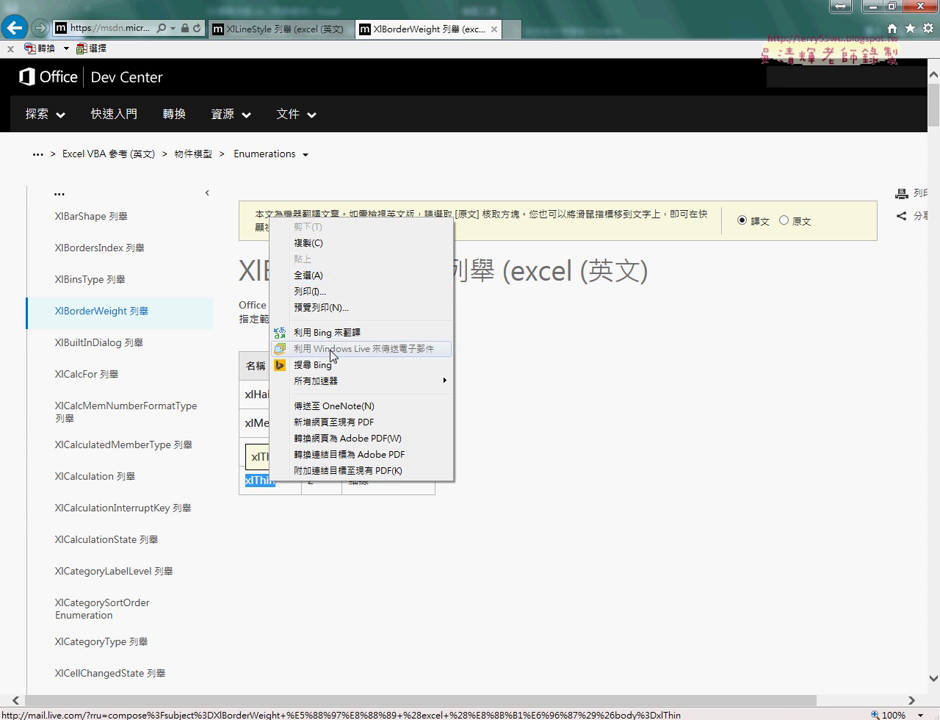
click(336, 243)
click(850, 10)
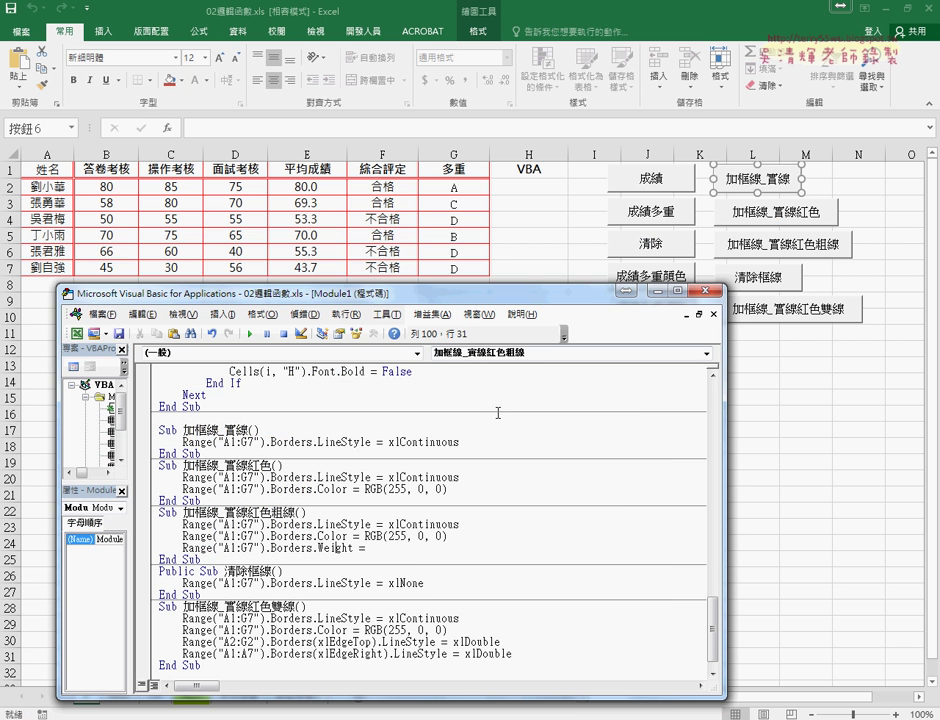
Complete the thick macro's line as Borders.Weight = xlThin, close the VBA editor, and test solid borders
click(372, 549)
key(ctrl+v)
click(386, 524)
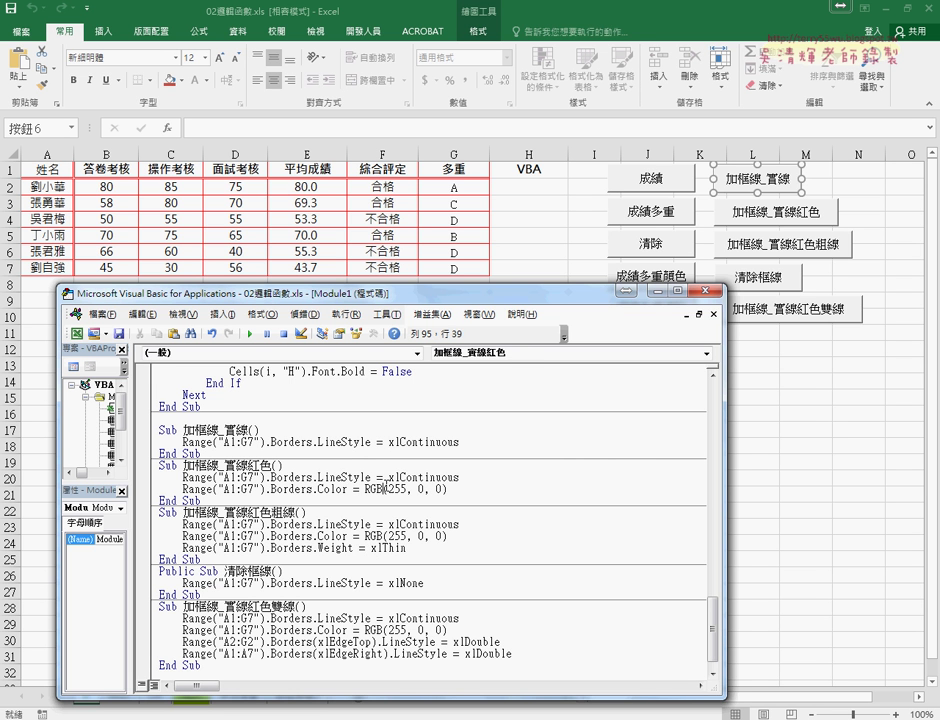
double_click(319, 583)
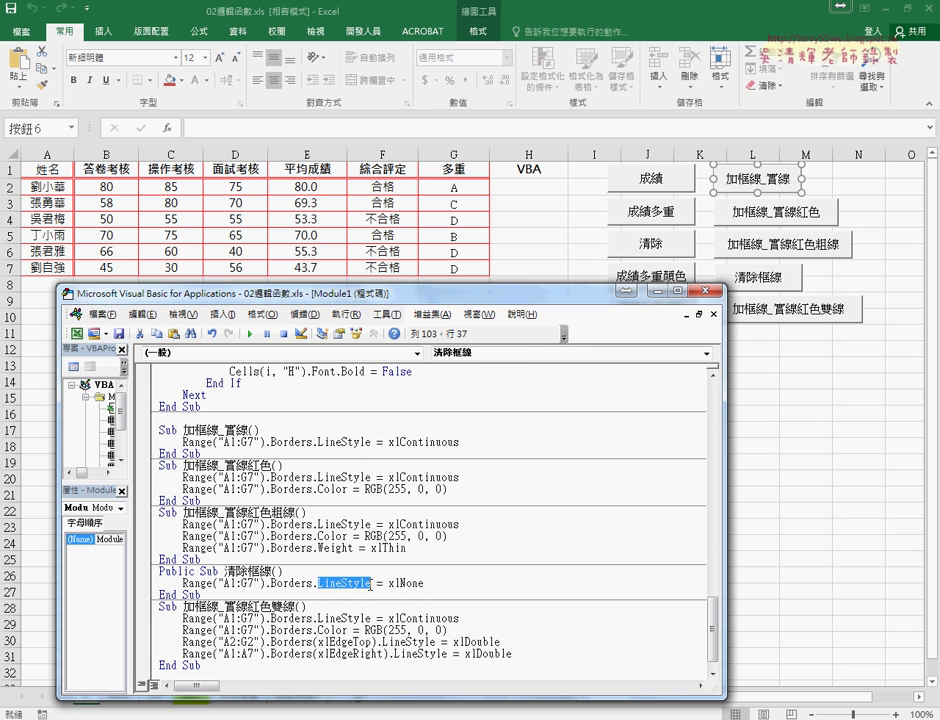
drag(424, 583, 378, 584)
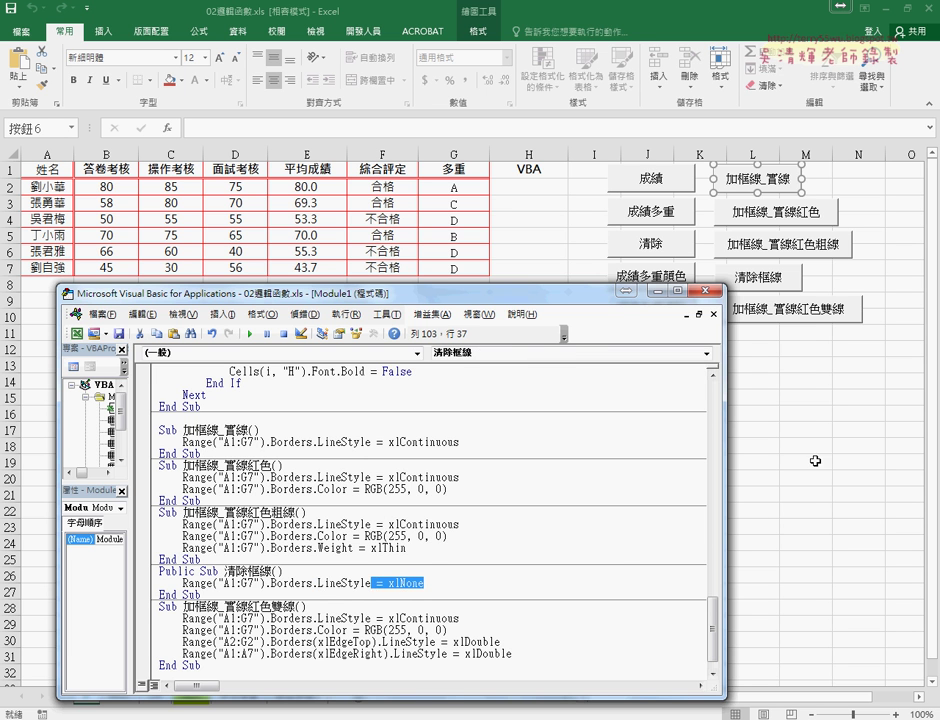
key(alt+q)
click(772, 189)
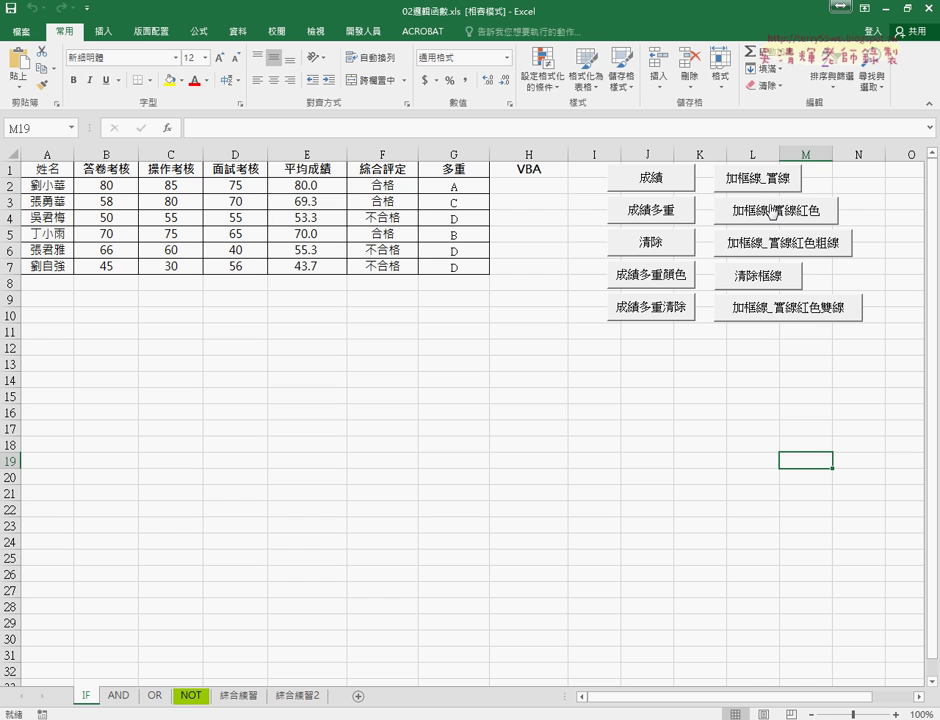
Test the red, thick red, clear and red double border buttons, checking row 2's borders
click(772, 220)
click(781, 239)
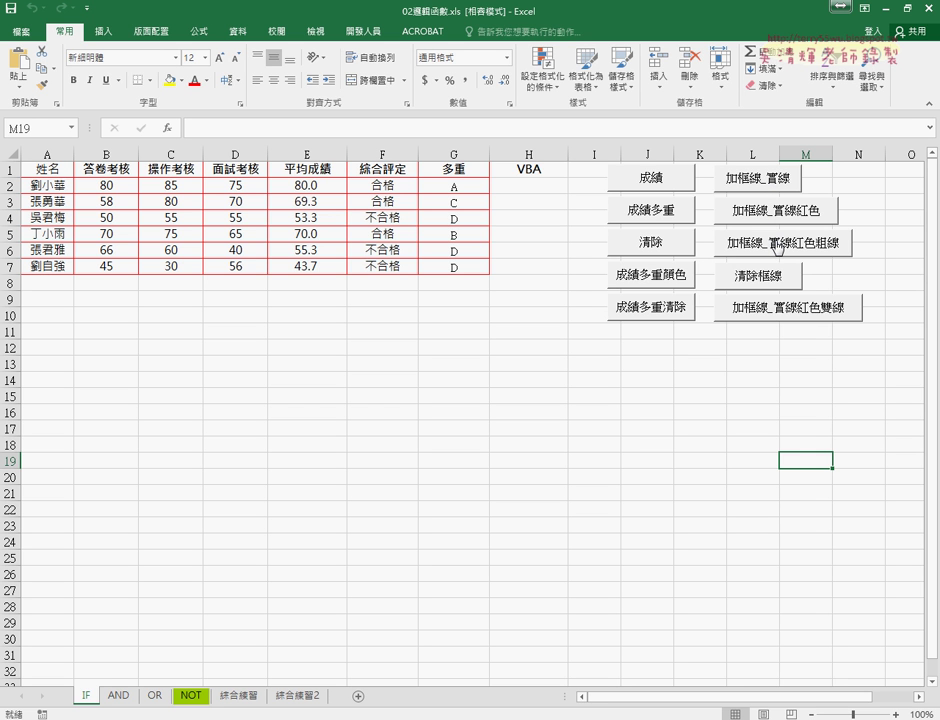
click(775, 278)
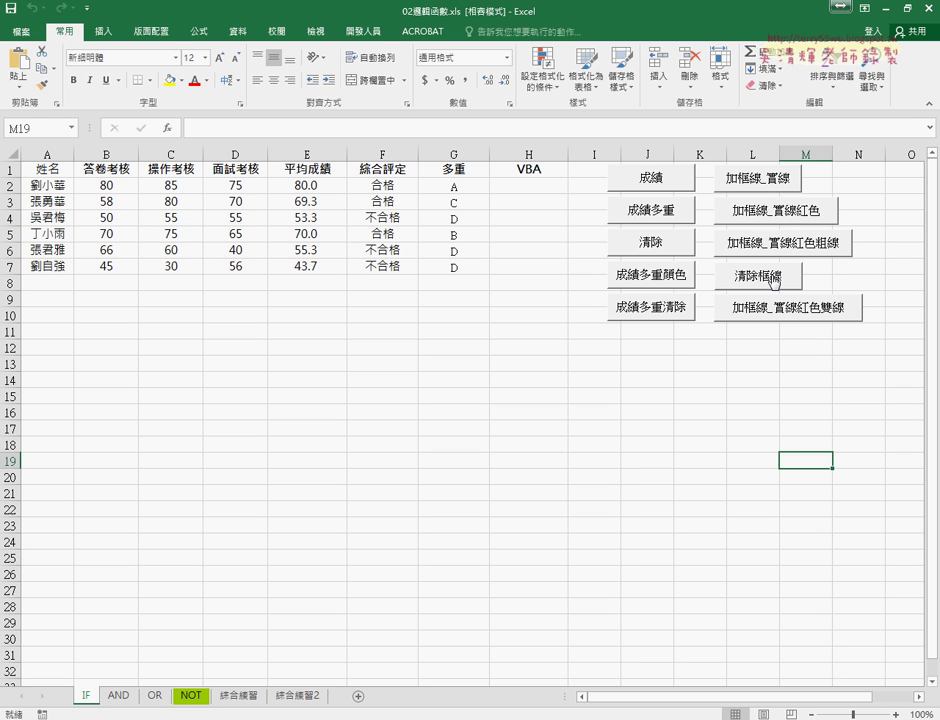
drag(45, 186, 455, 188)
click(722, 308)
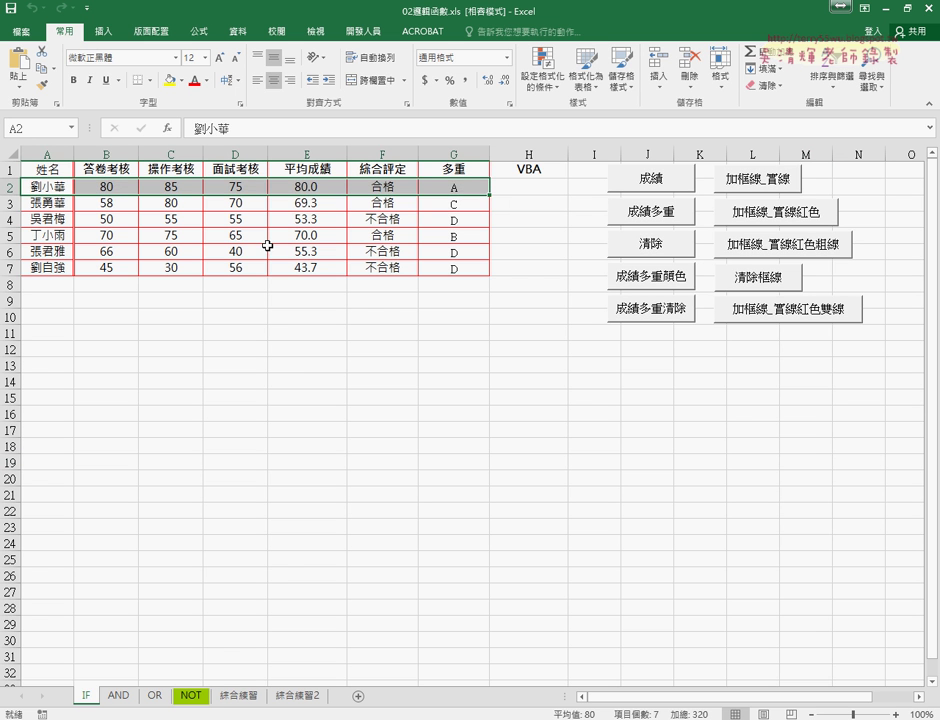
click(300, 396)
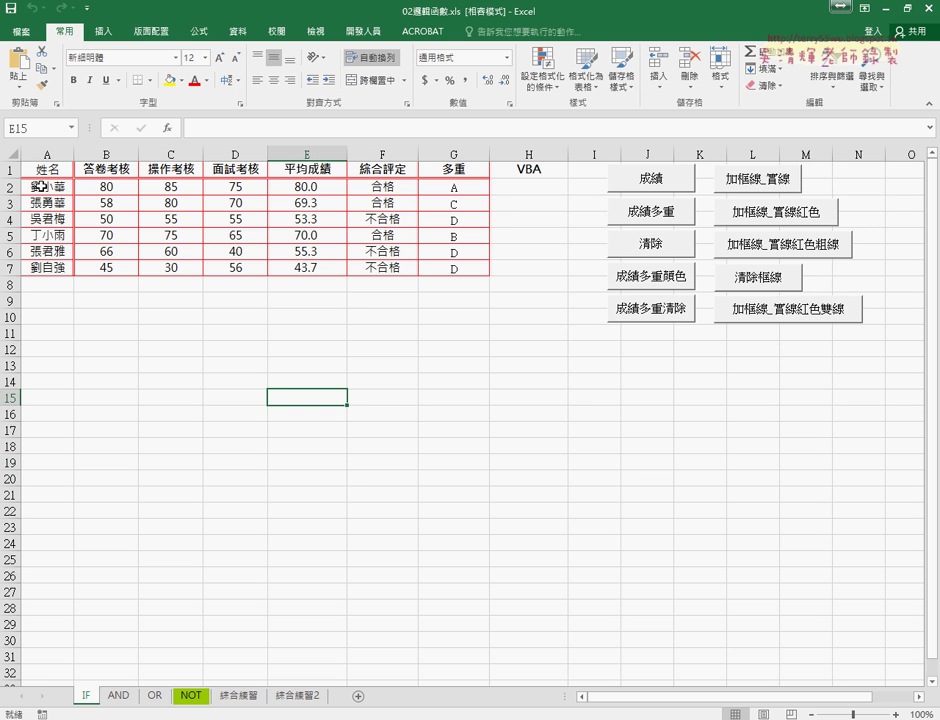
drag(41, 186, 455, 186)
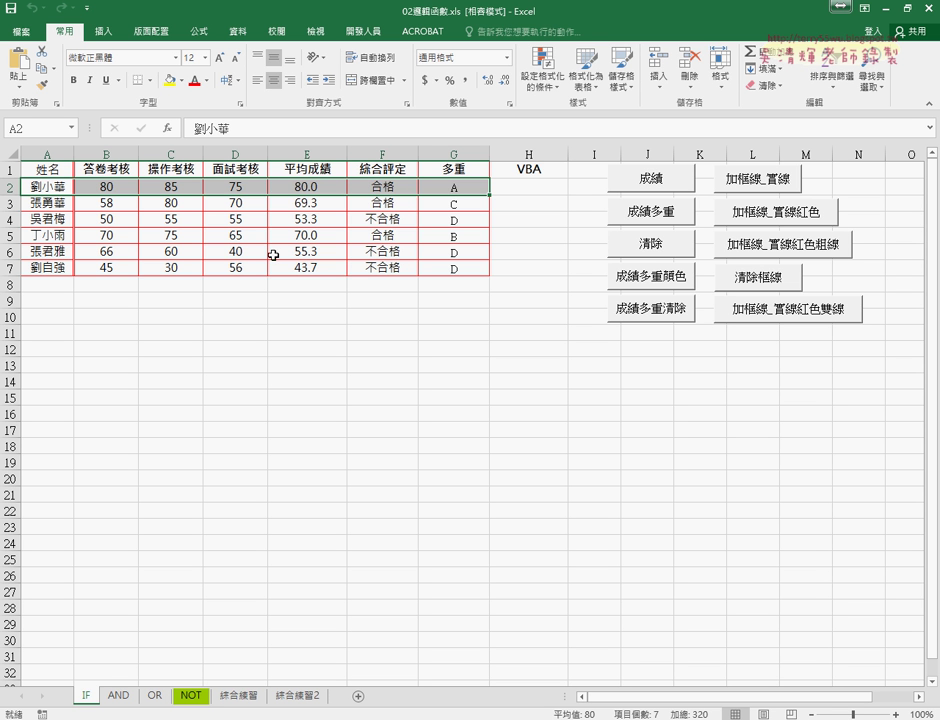
click(338, 716)
Select the border argument and line style on the double-border macro's A2:G2 line
click(397, 660)
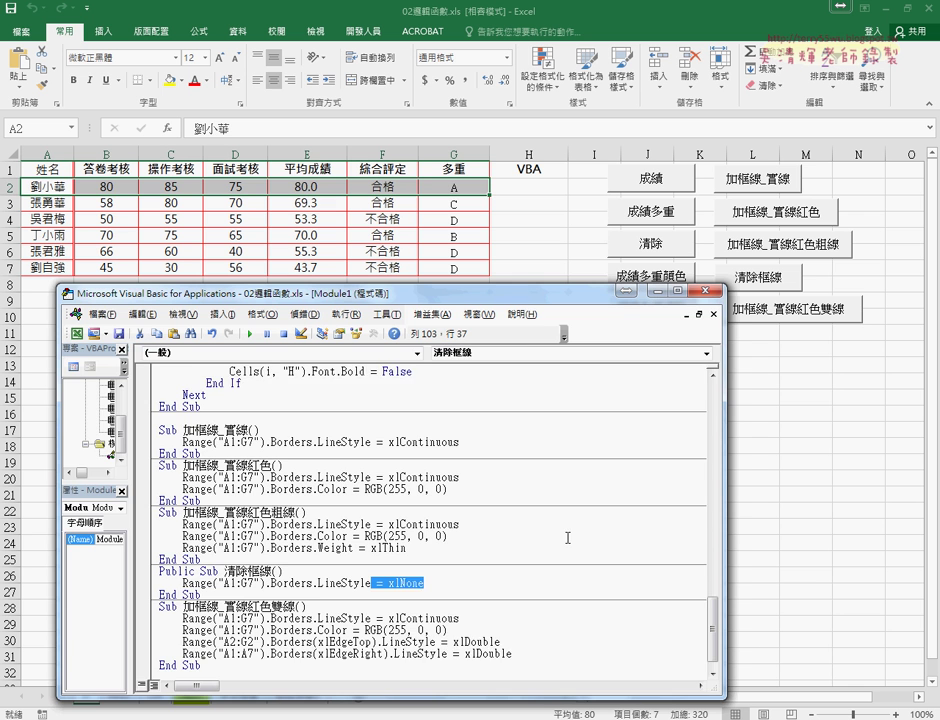
scroll(566, 540, down, 1)
click(452, 606)
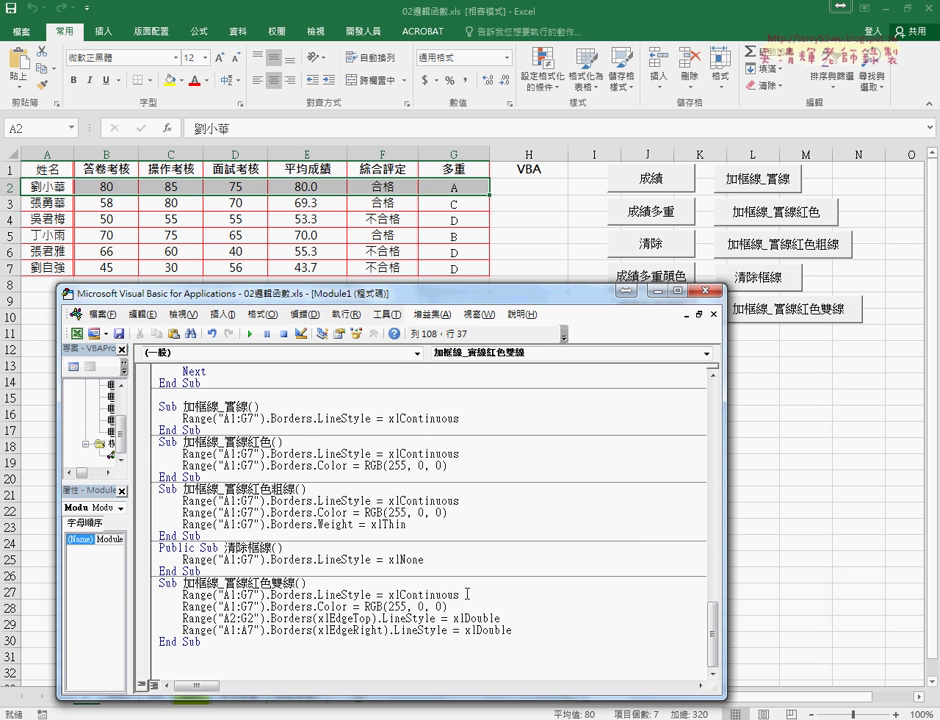
drag(365, 594, 459, 594)
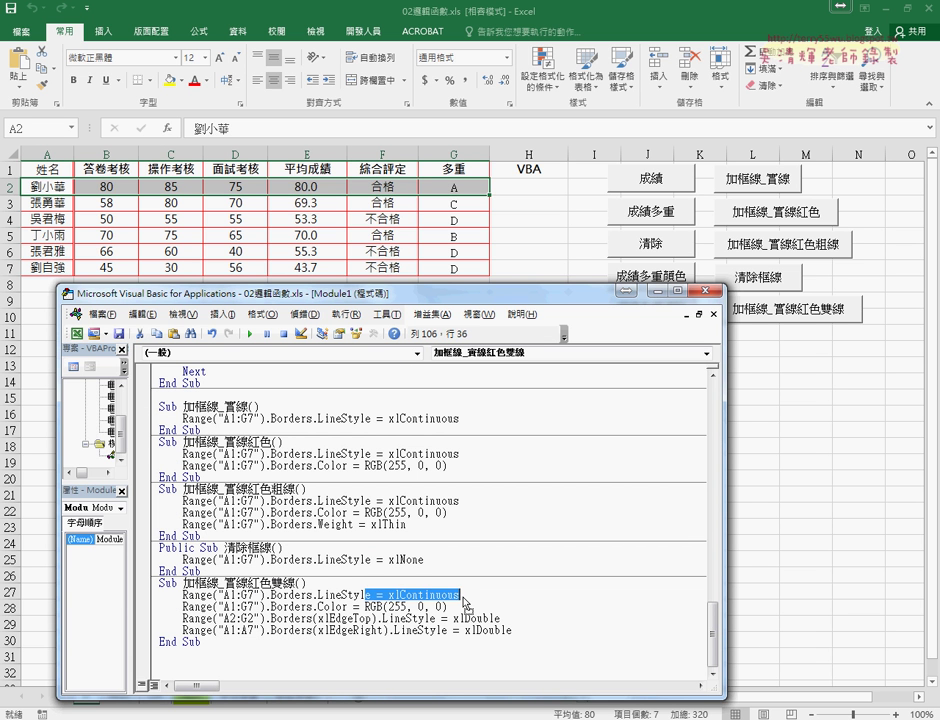
click(313, 618)
drag(313, 618, 544, 618)
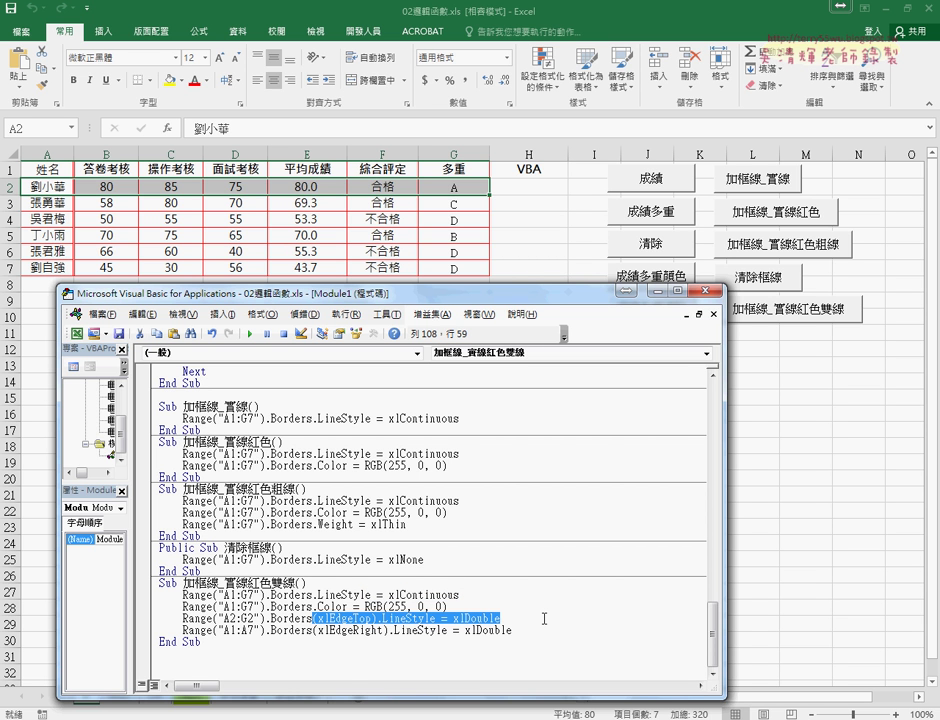
Retype it as Borders(xlEdgeTop).LineStyle = xlDouble using the IntelliSense suggestions
text(("A2:G2").Borders()
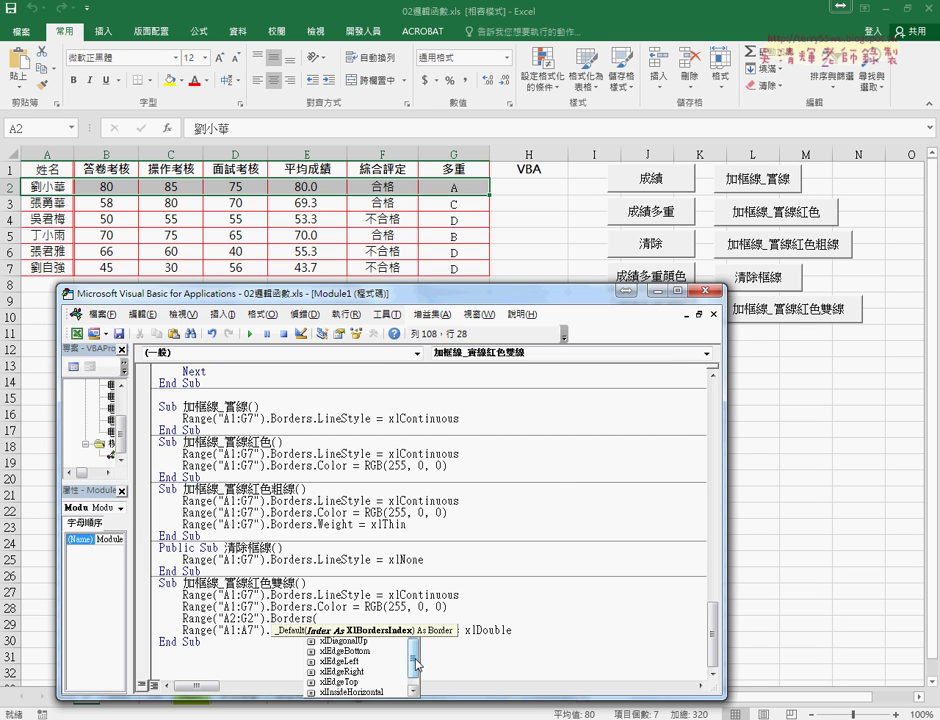
click(346, 672)
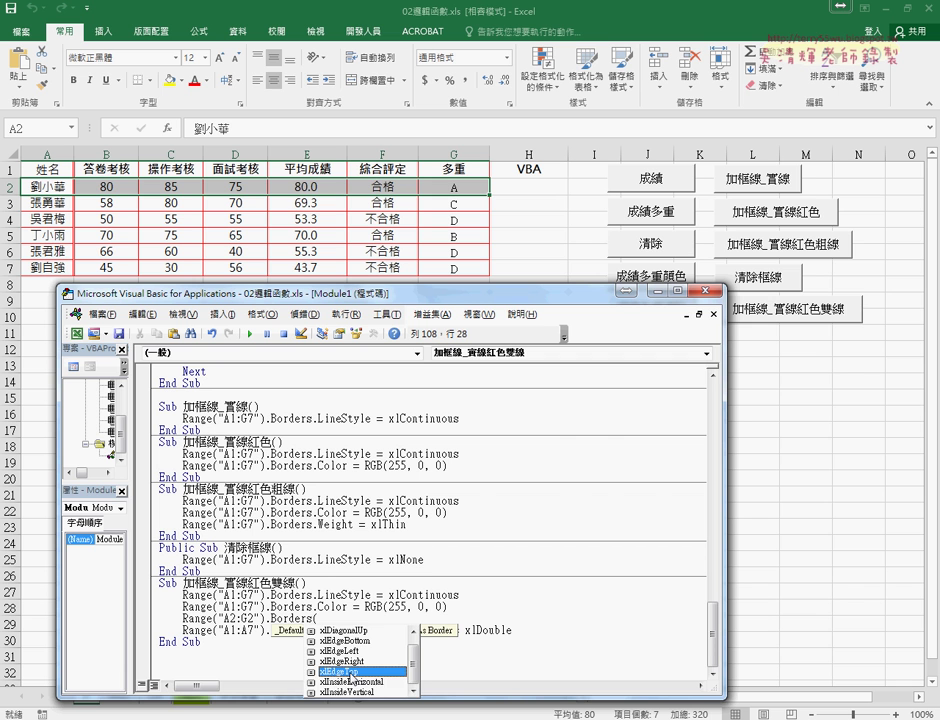
double_click(351, 678)
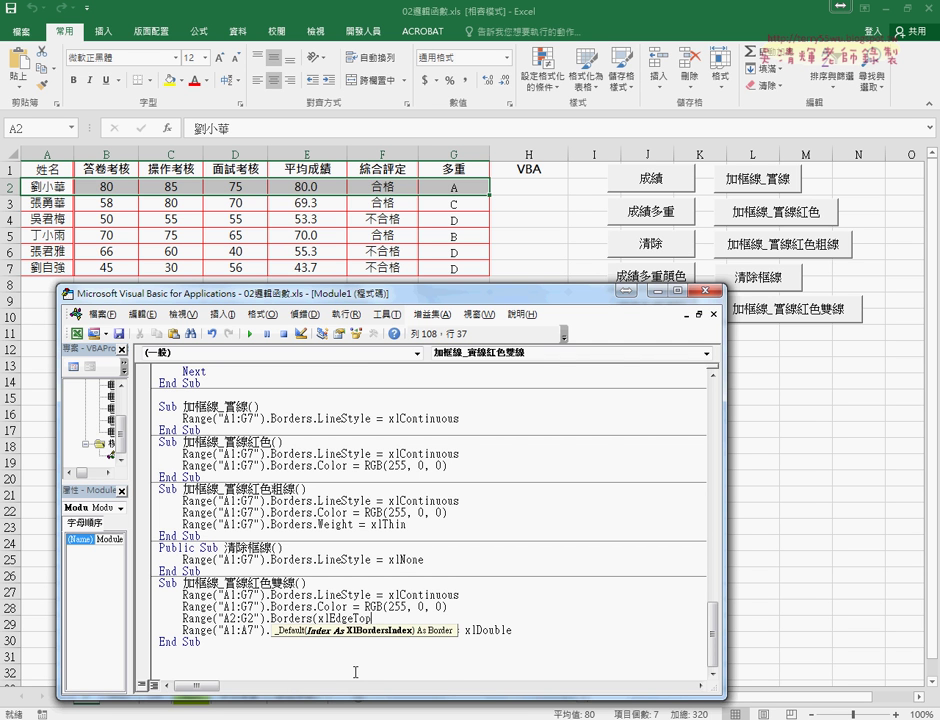
text())
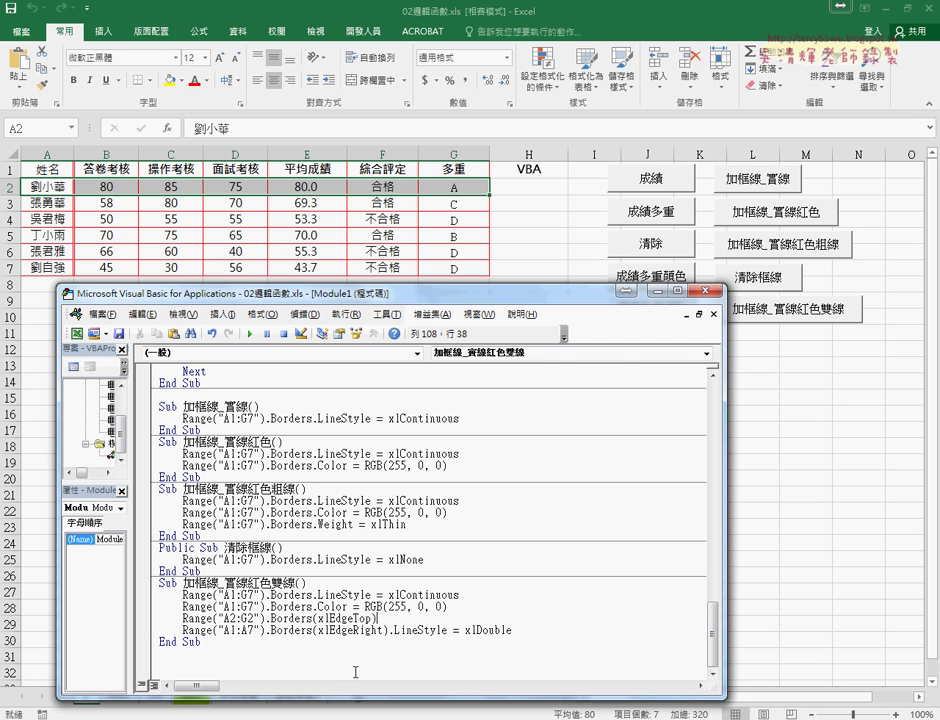
text(.)
key(Down)
key(Down)
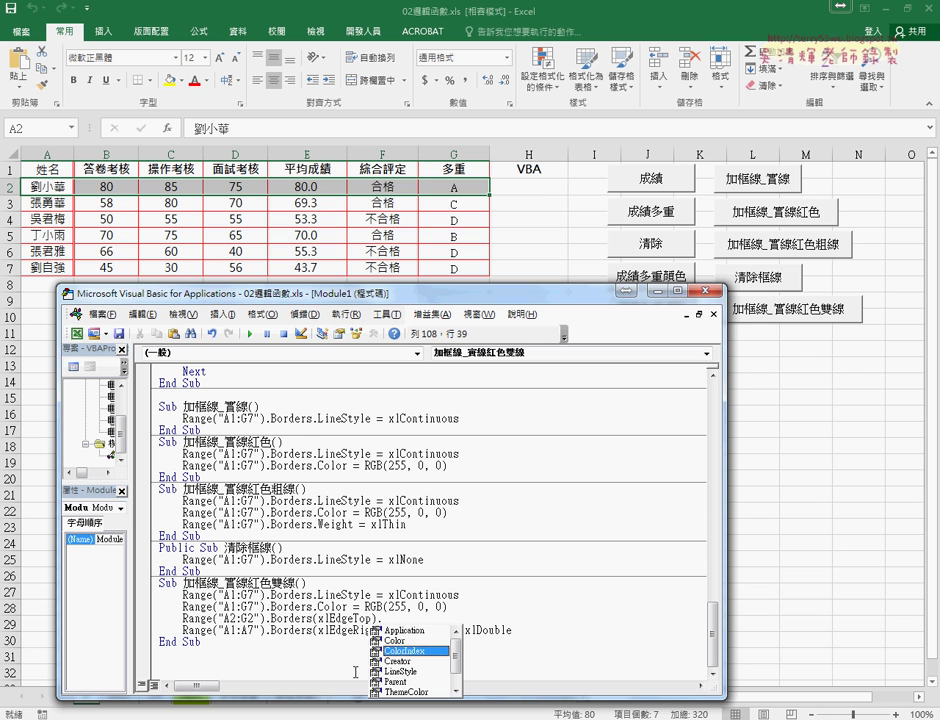
text(LineStyle )
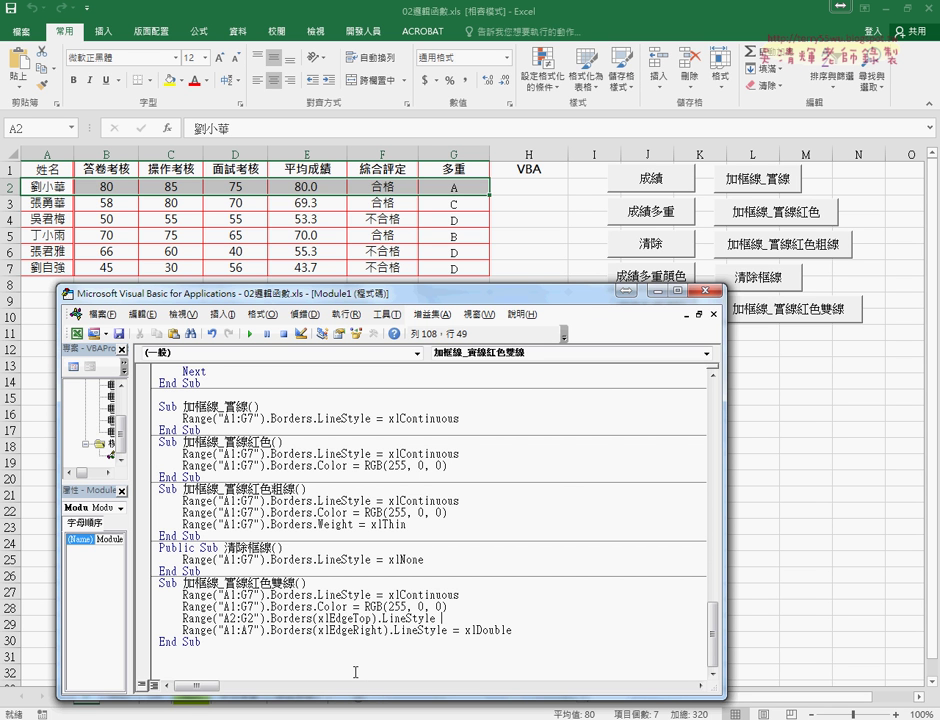
text(=)
text(x)
text(ldo)
text(uble)
key(Down)
Review the xlEdgeRight line and the macro body, then return to the grade sheet
click(467, 618)
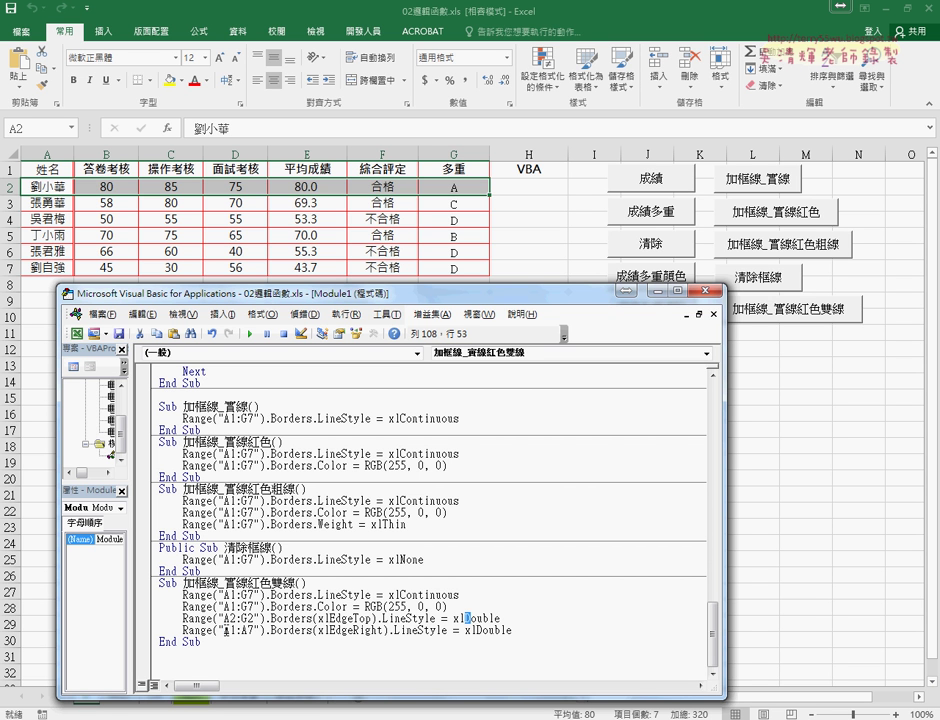
drag(223, 631, 255, 631)
drag(383, 631, 355, 631)
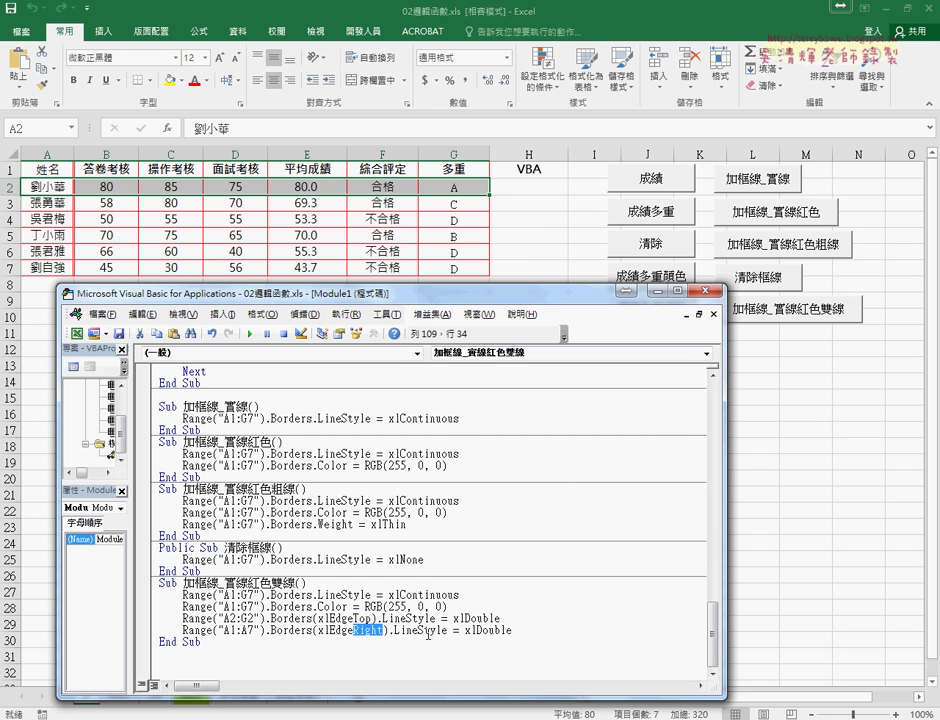
drag(512, 631, 205, 583)
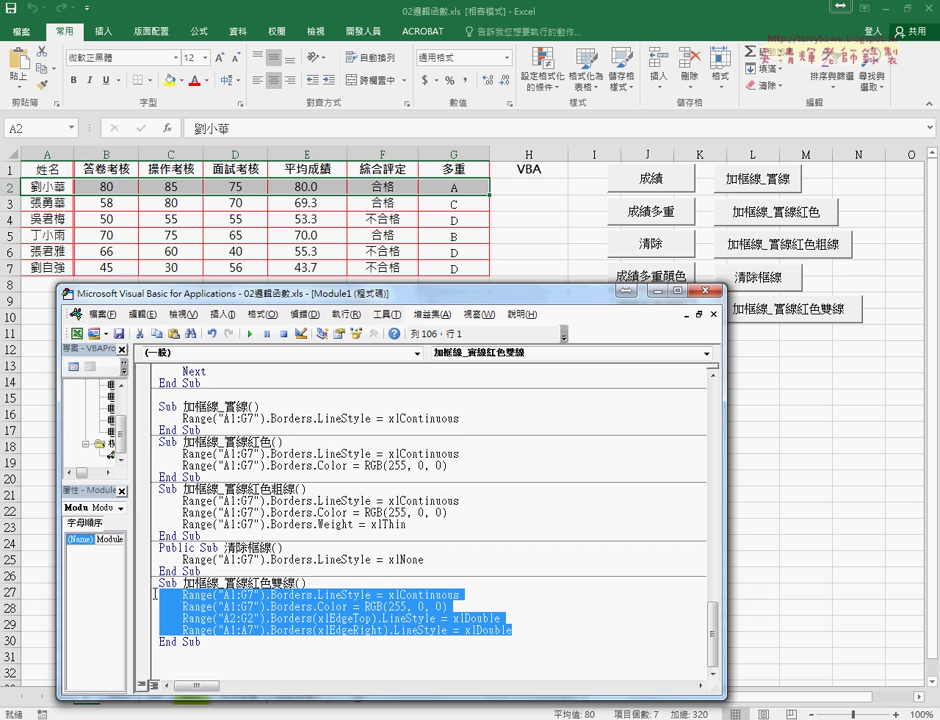
click(806, 364)
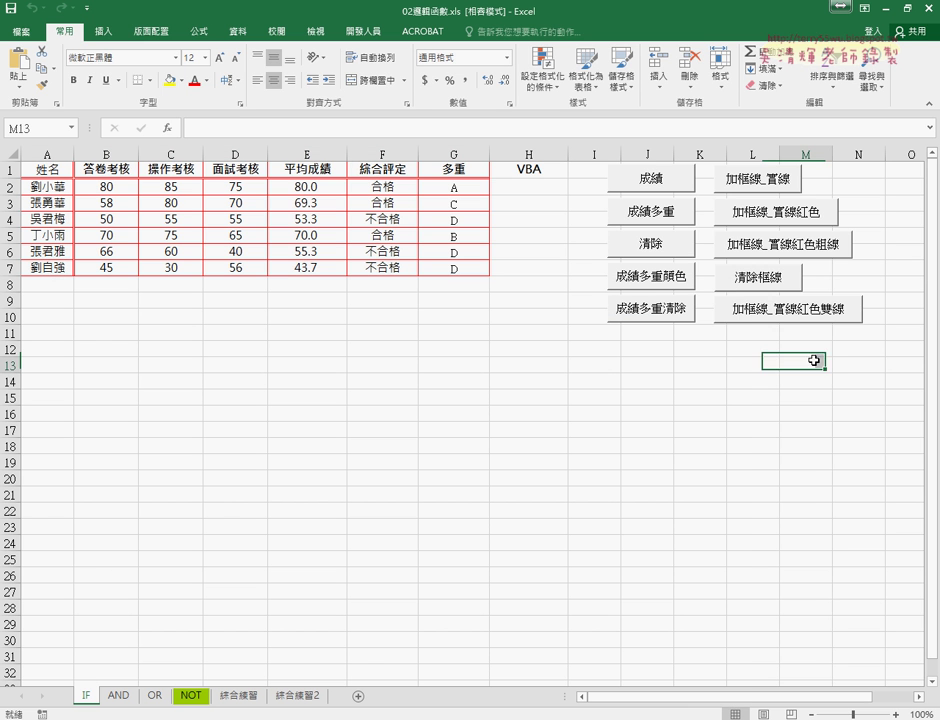
Test clearing and red double borders, then close Excel saving 02邏輯函數.xls
click(763, 277)
click(726, 309)
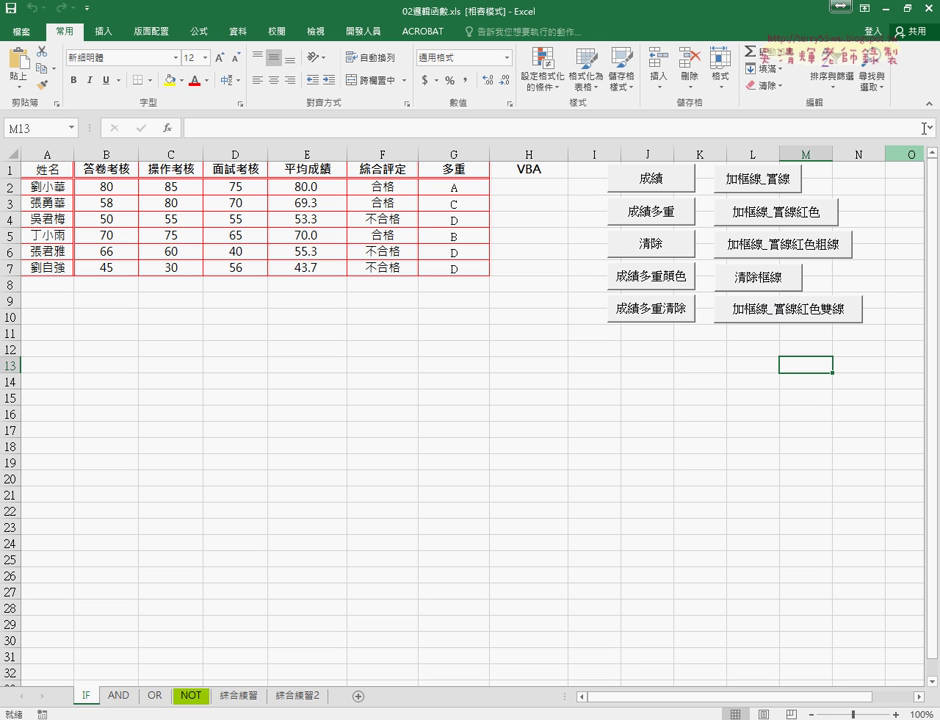
key(alt+F4)
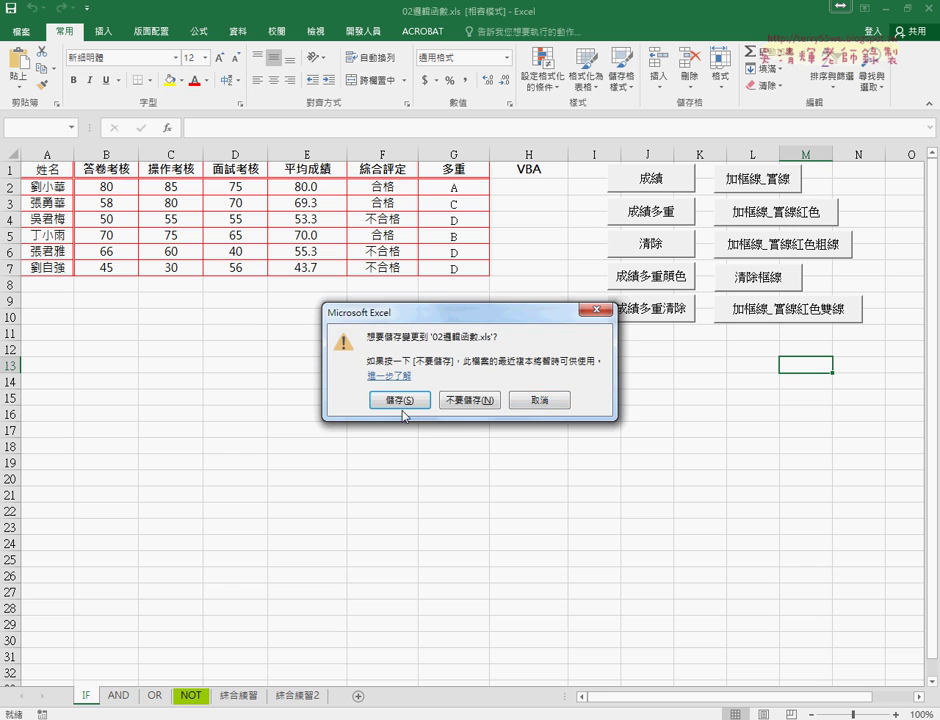
click(400, 397)
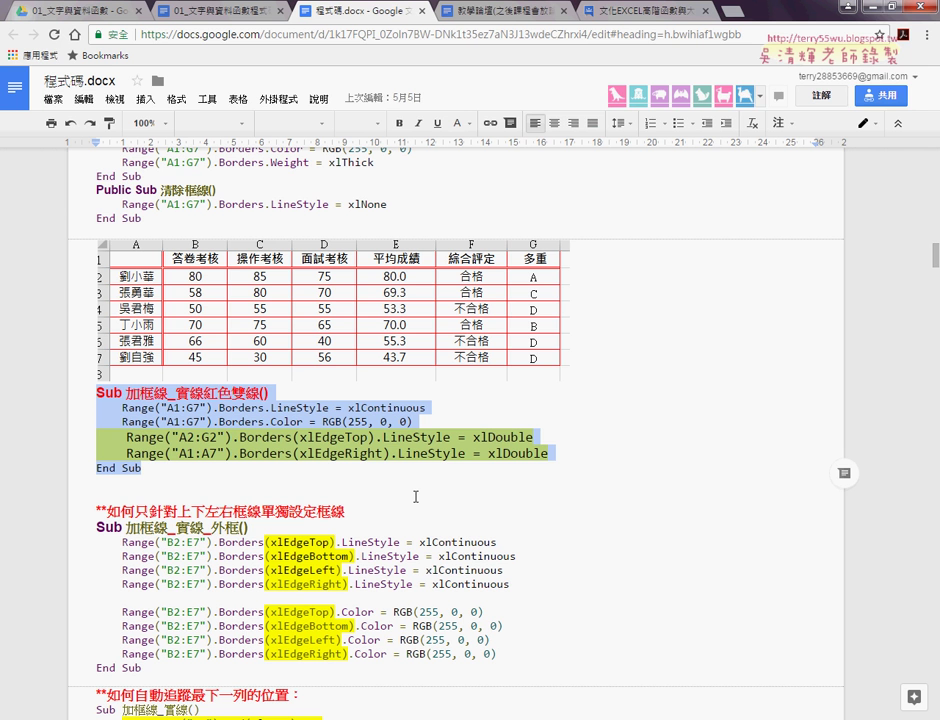
scroll(418, 496, up, 3)
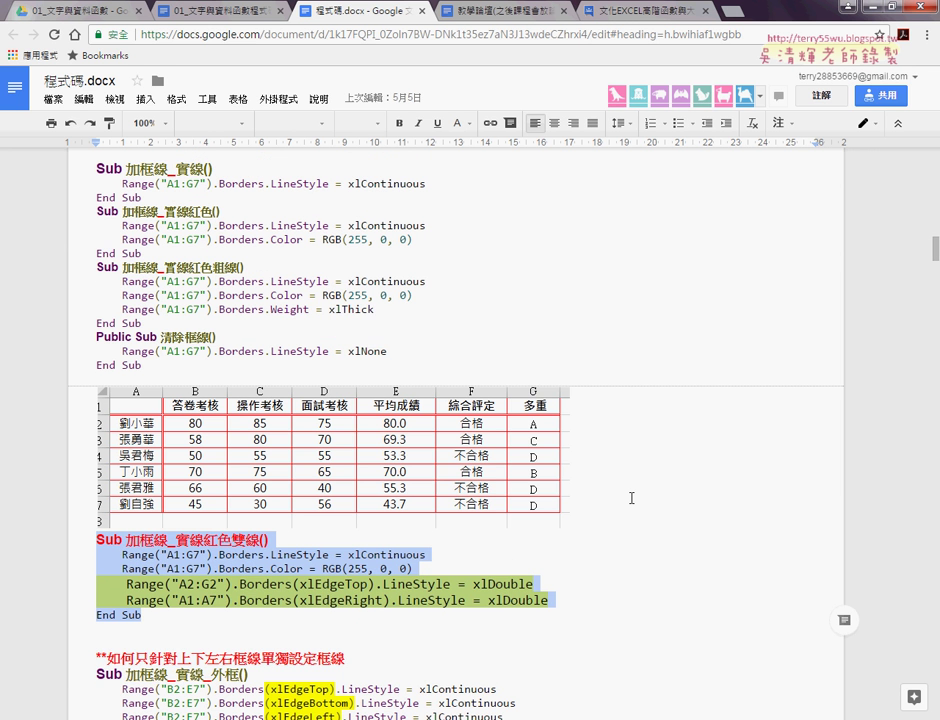
scroll(632, 498, up, 2)
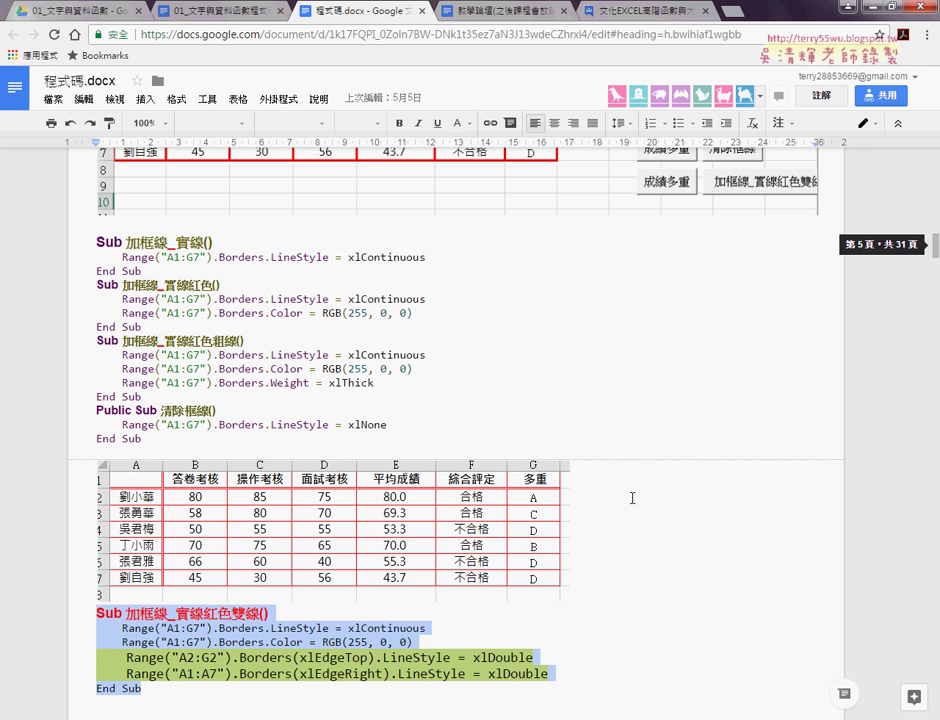